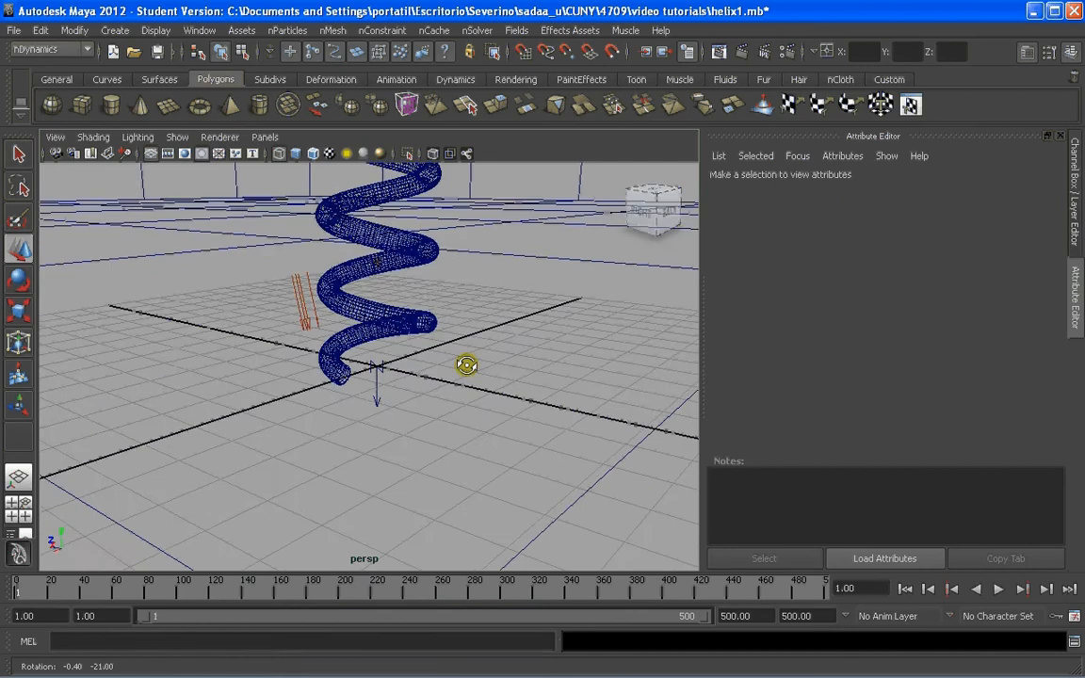
Select the helix, switch to the Polygons menu set and look up the Smooth command for meshes.
middle_click_drag(431, 359, 396, 267, "alt")
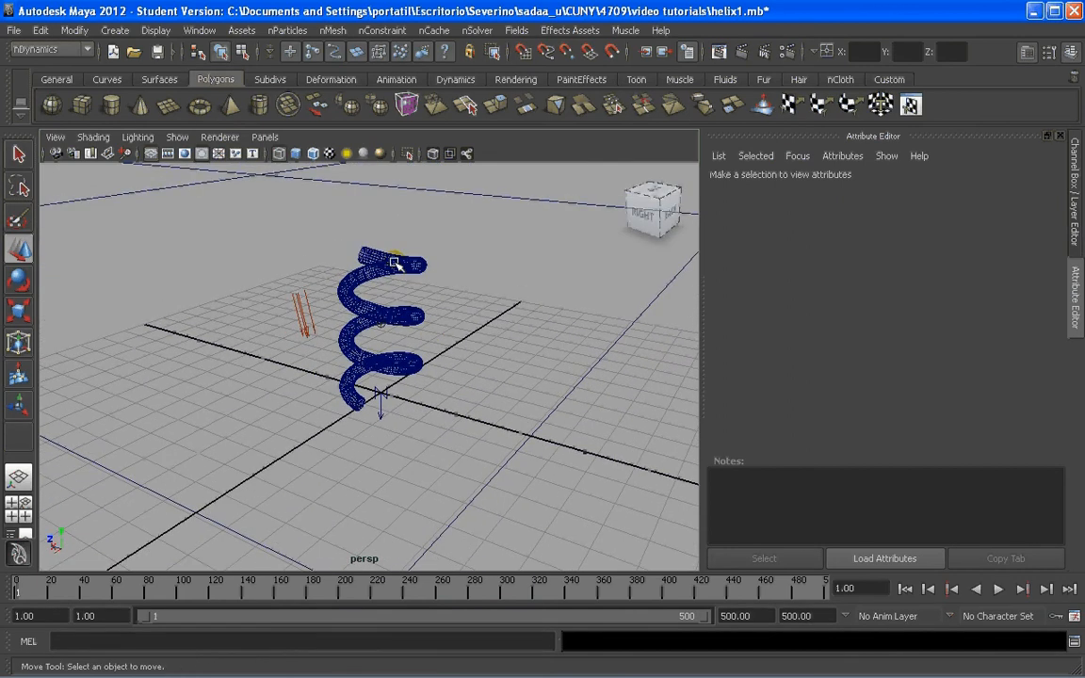
left_click(397, 255)
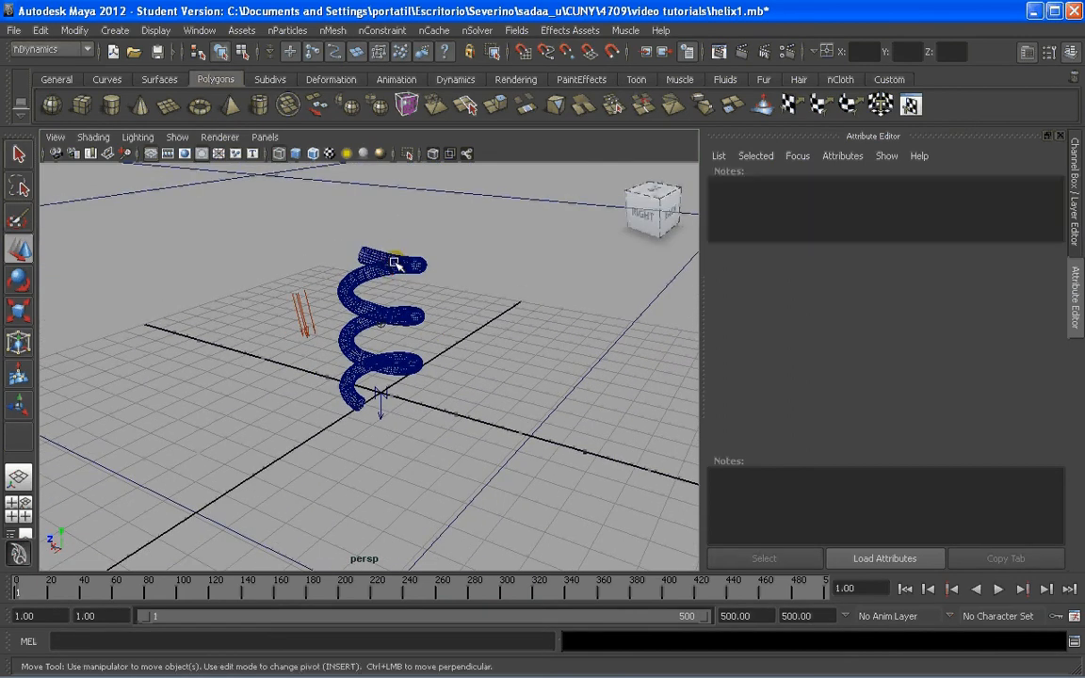
left_click(32, 50)
left_click(34, 75)
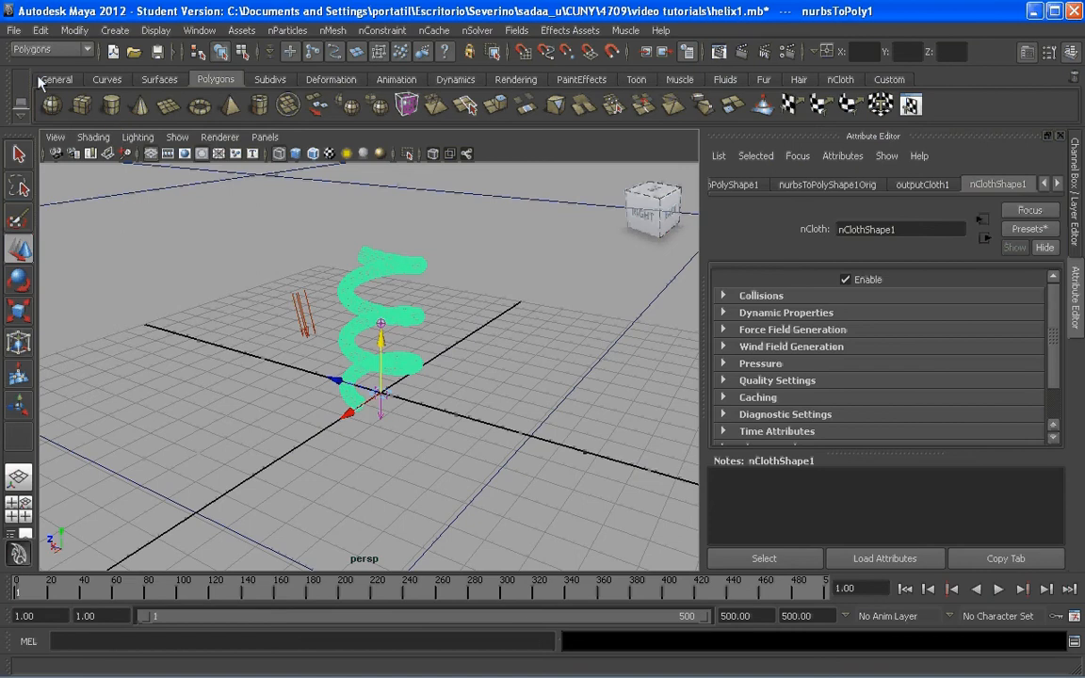
left_click(316, 30)
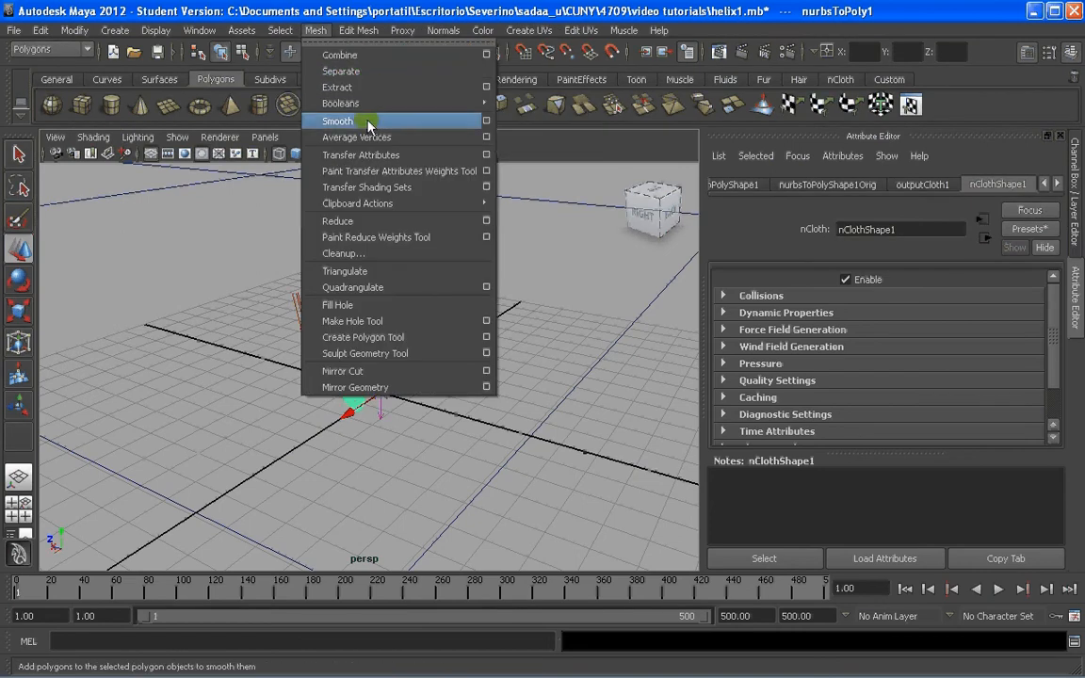
left_click(474, 120)
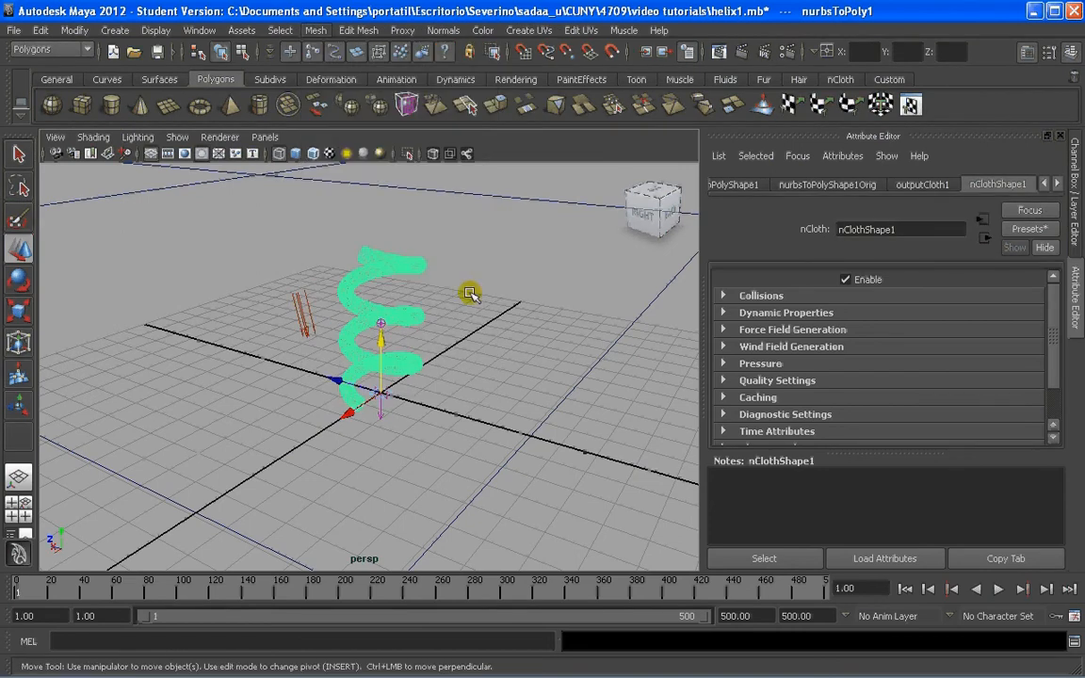
Deselect the helix and examine the density of its wireframe mesh from several angles.
left_click_drag(492, 295, 469, 269, "alt")
left_click(487, 268)
key("4")
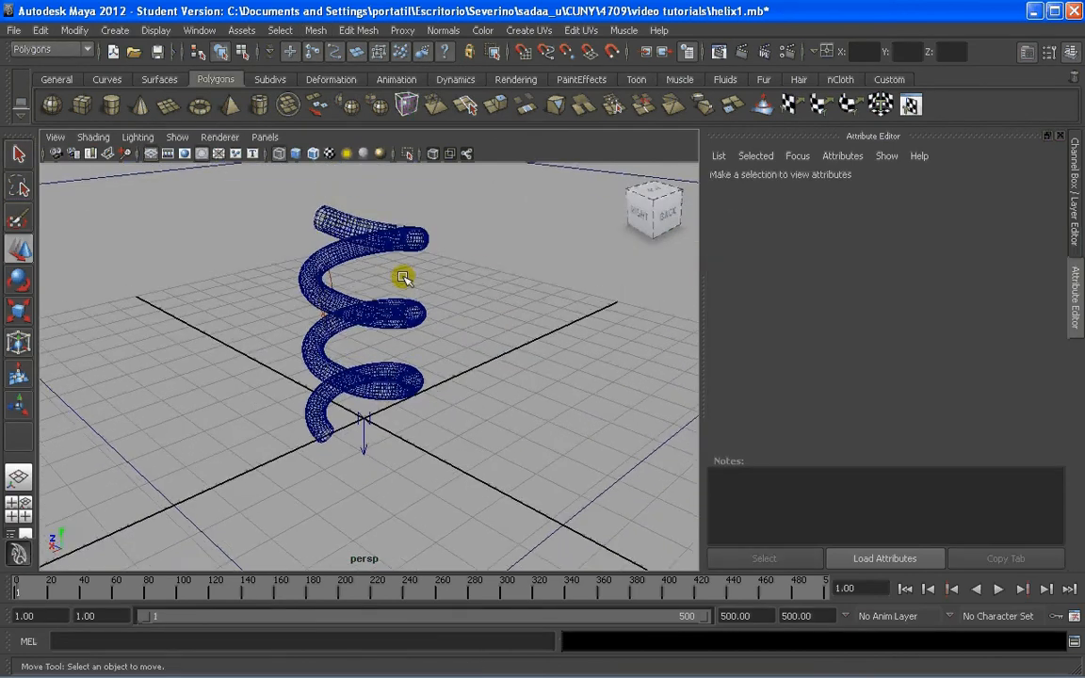
right_click_drag(402, 273, 368, 322, "alt")
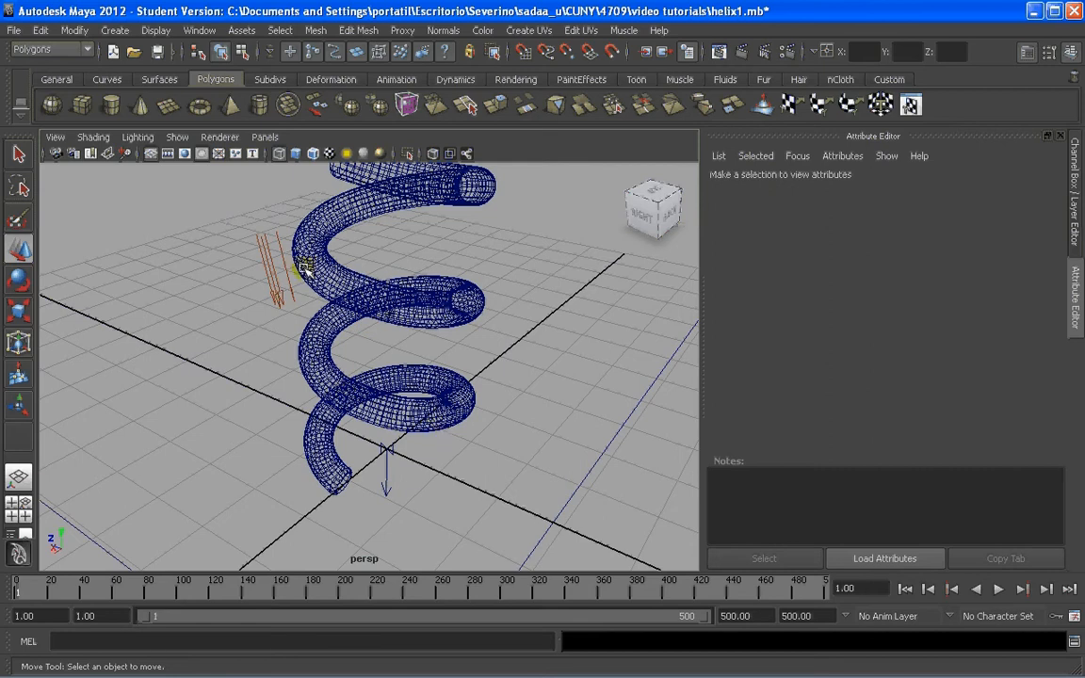
left_click_drag(298, 259, 380, 286, "alt")
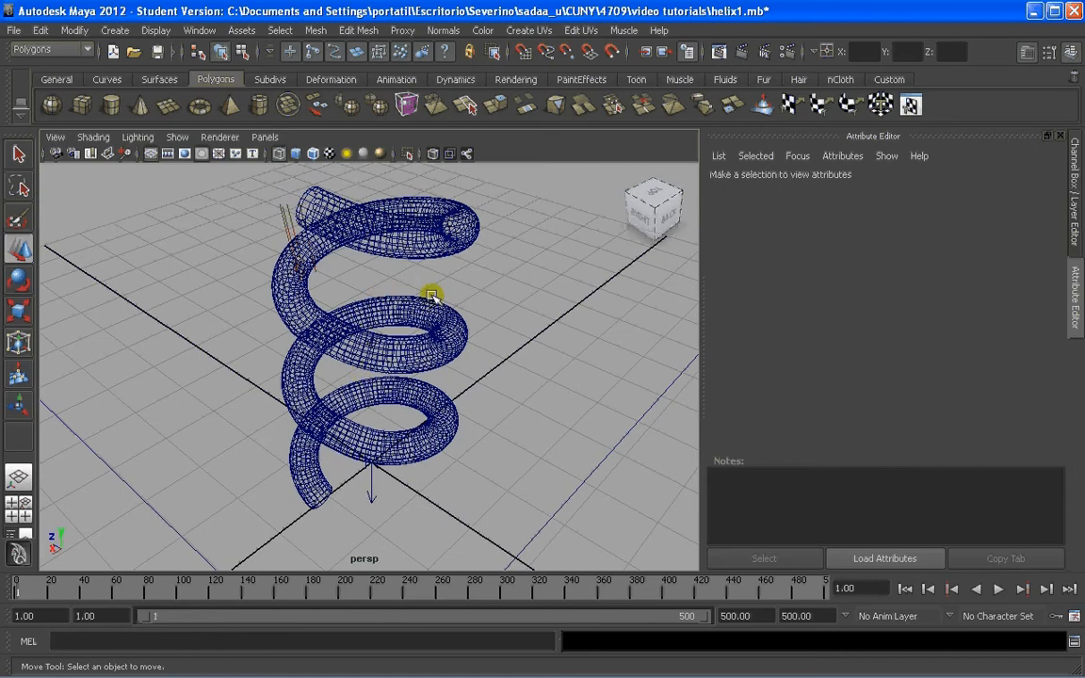
right_click_drag(431, 291, 427, 307, "alt")
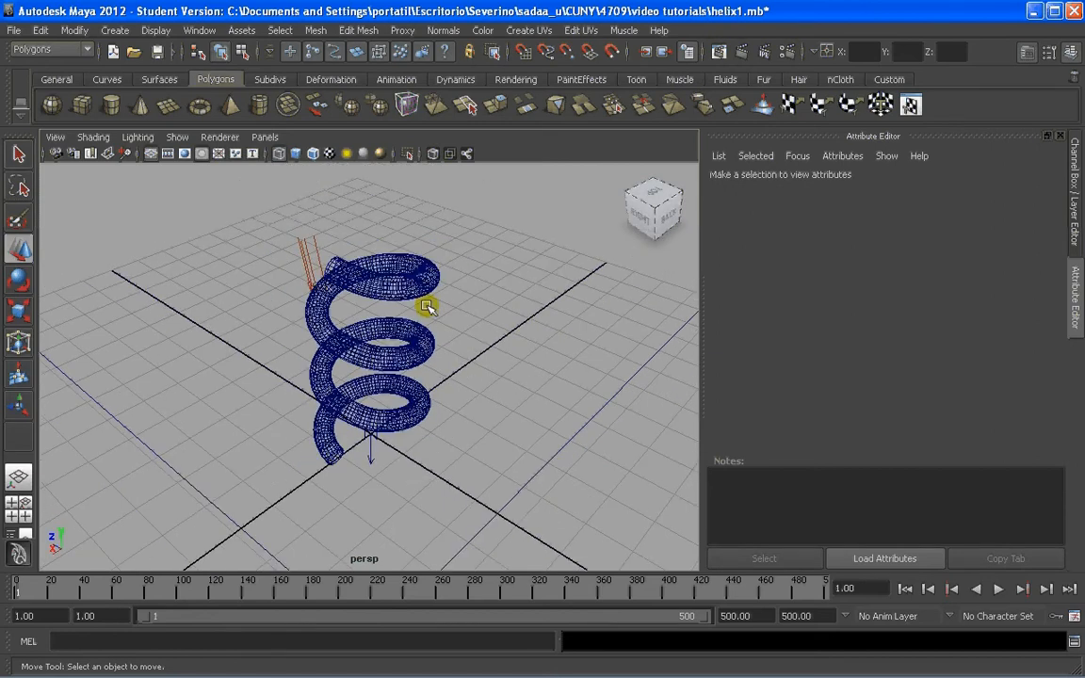
Switch to the nDynamics menu set, select the helix and look up the Create nCloth command.
left_click(52, 50)
left_click(31, 119)
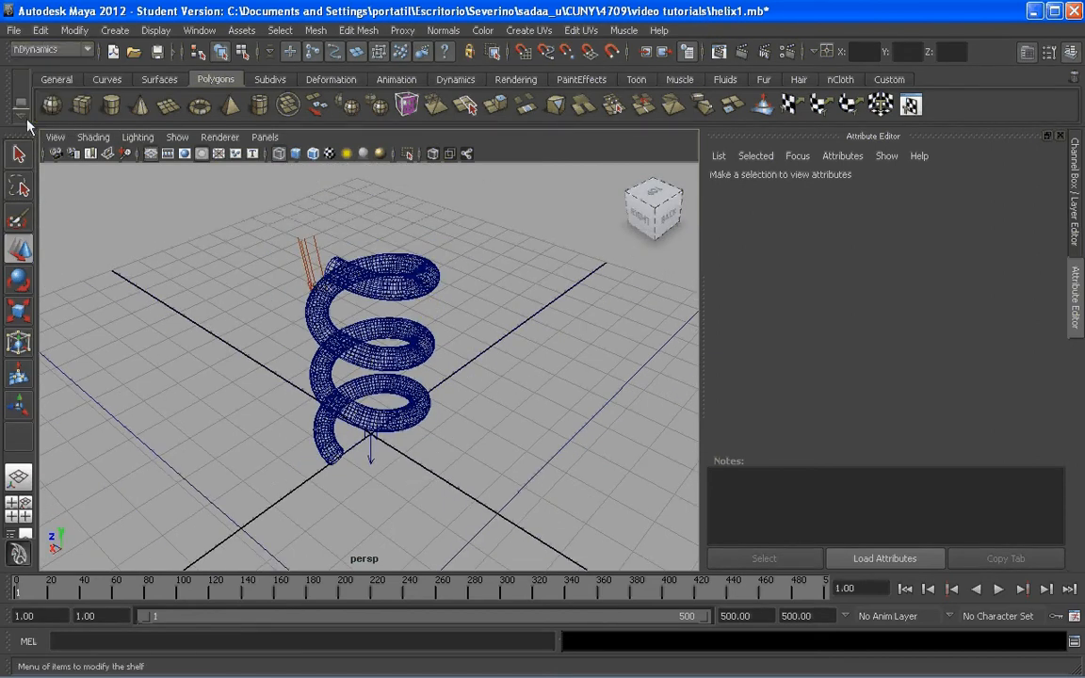
left_click(395, 262)
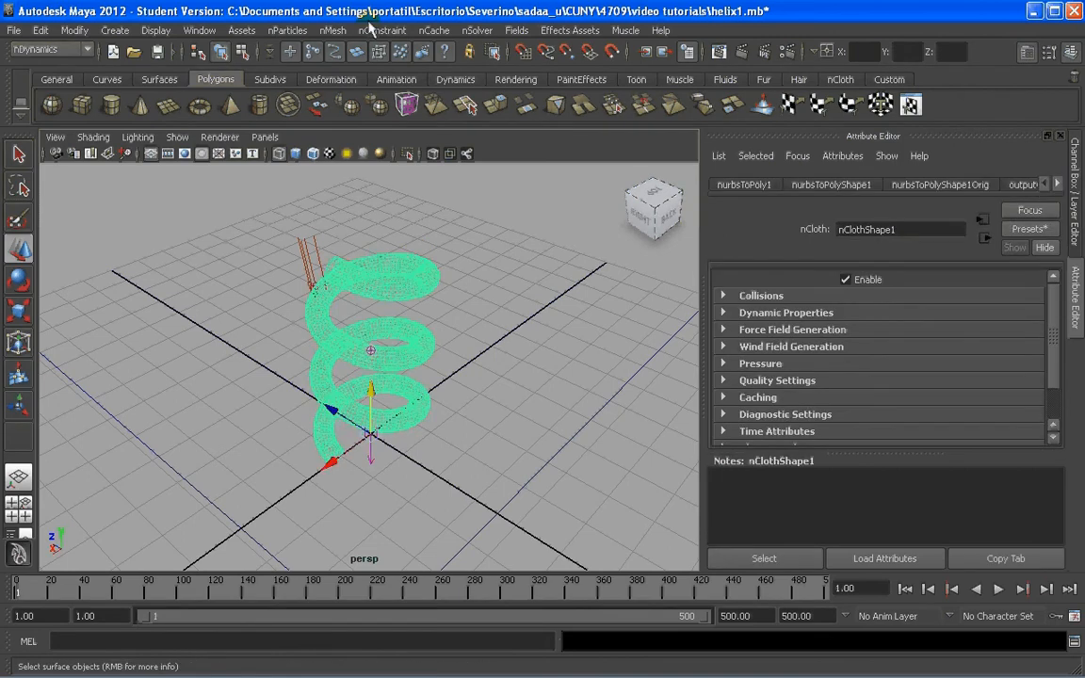
left_click(338, 30)
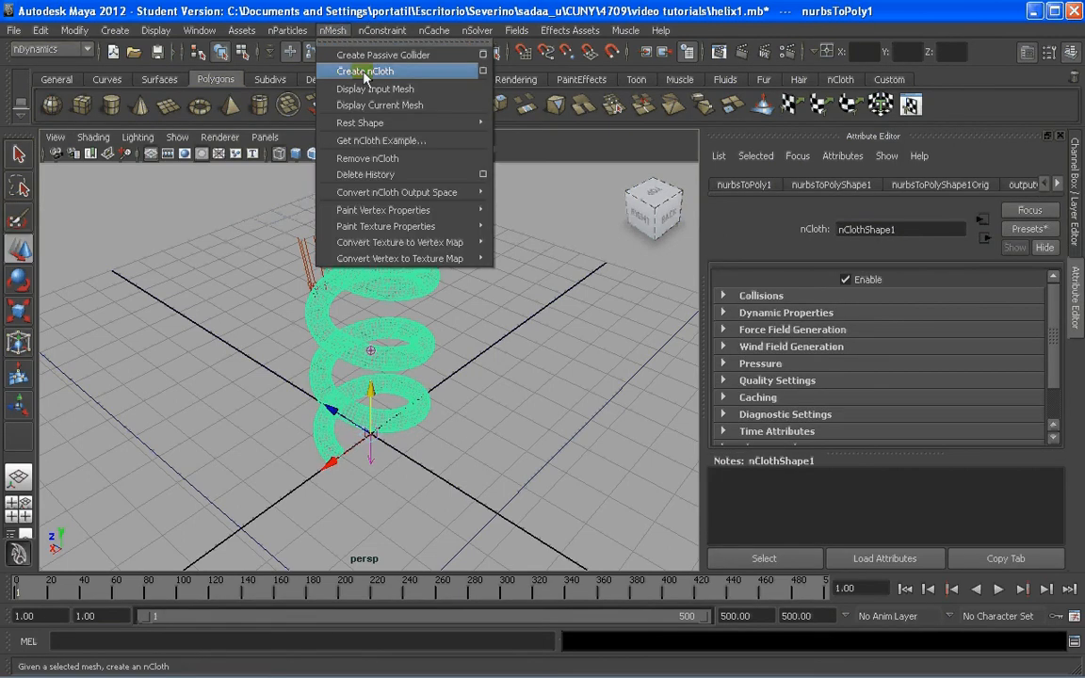
left_click(330, 68)
left_click(382, 455)
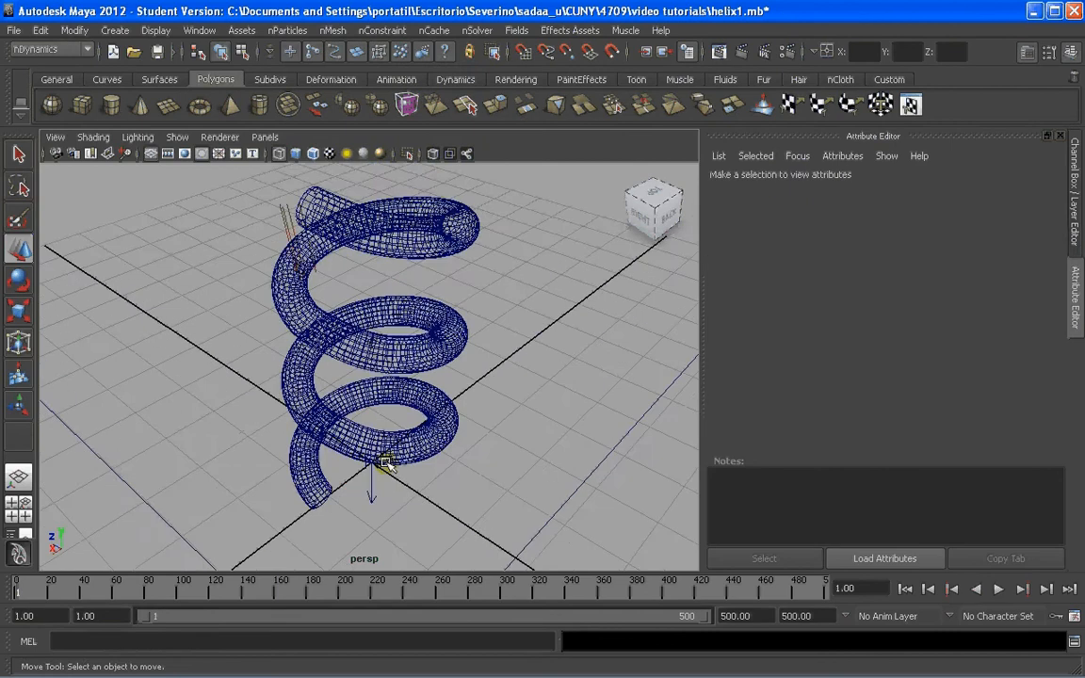
Check the playback range end, play the helix's nCloth simulation from frame 1 and stop it at frame 23.
left_click_drag(382, 454, 367, 468, "alt")
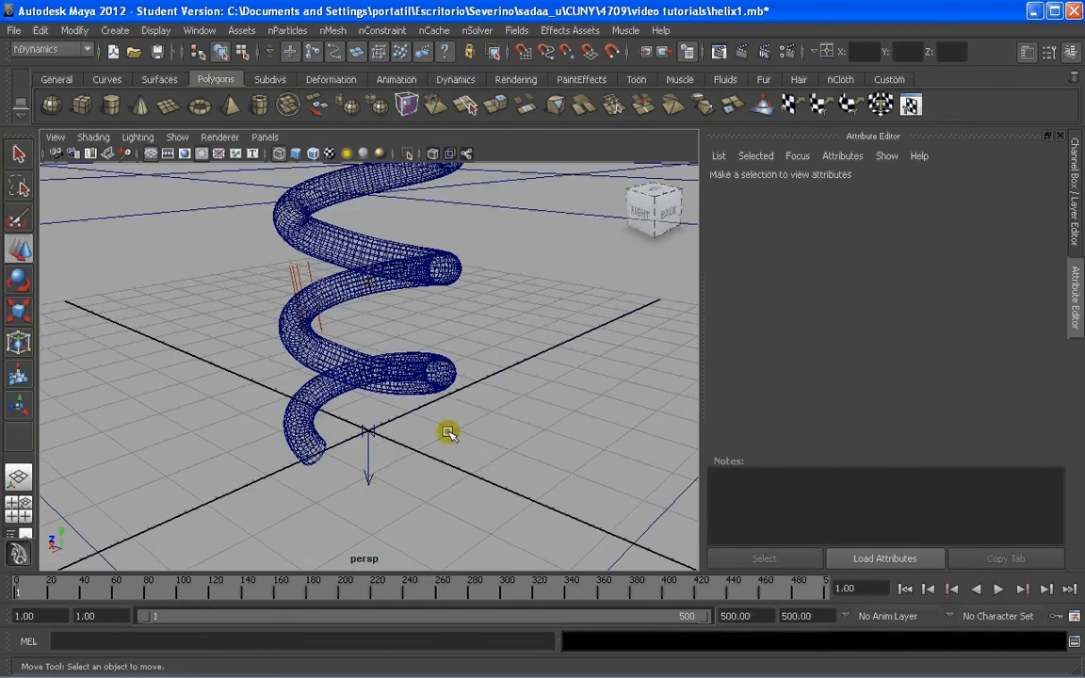
left_click_drag(448, 431, 488, 424, "alt")
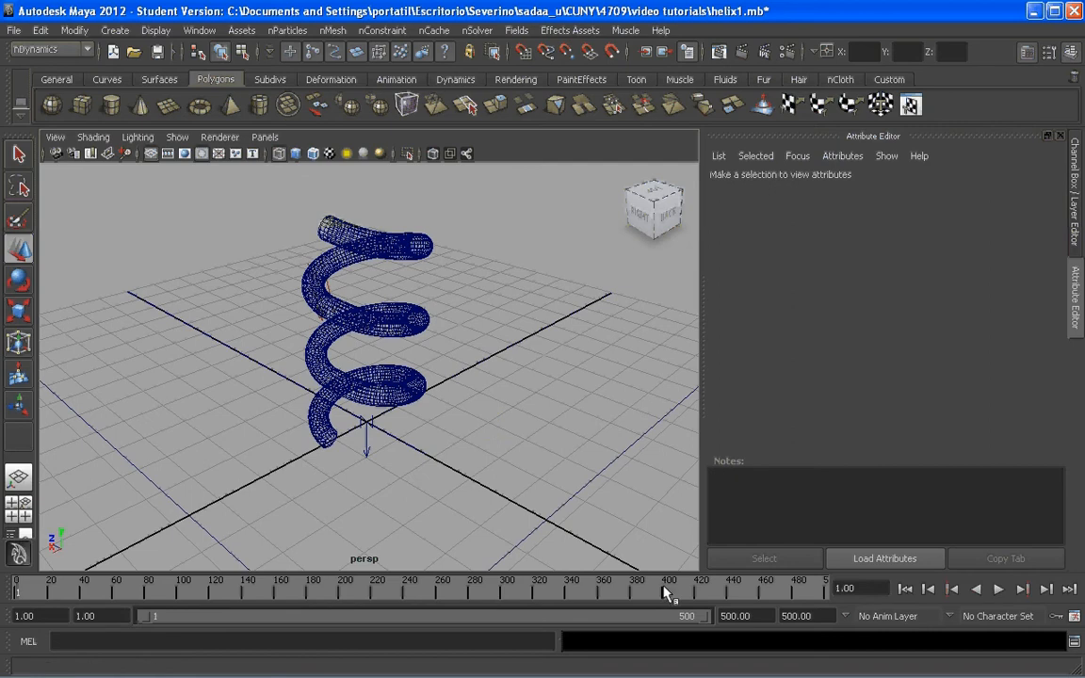
double_click(734, 616)
left_click_drag(509, 351, 501, 358, "alt")
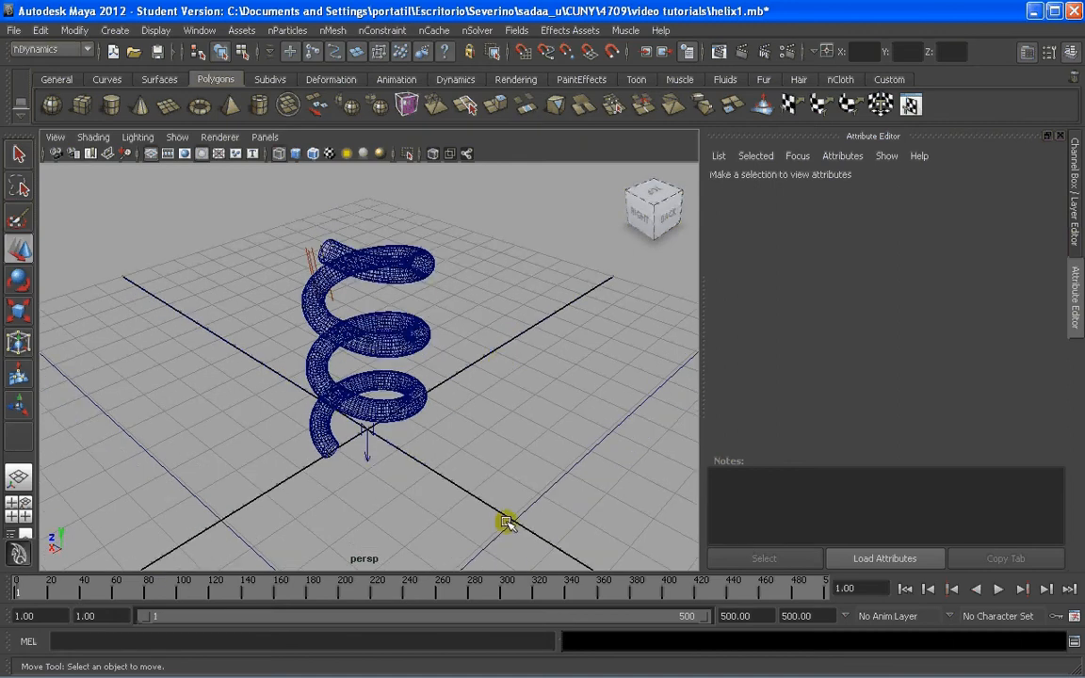
left_click(999, 590)
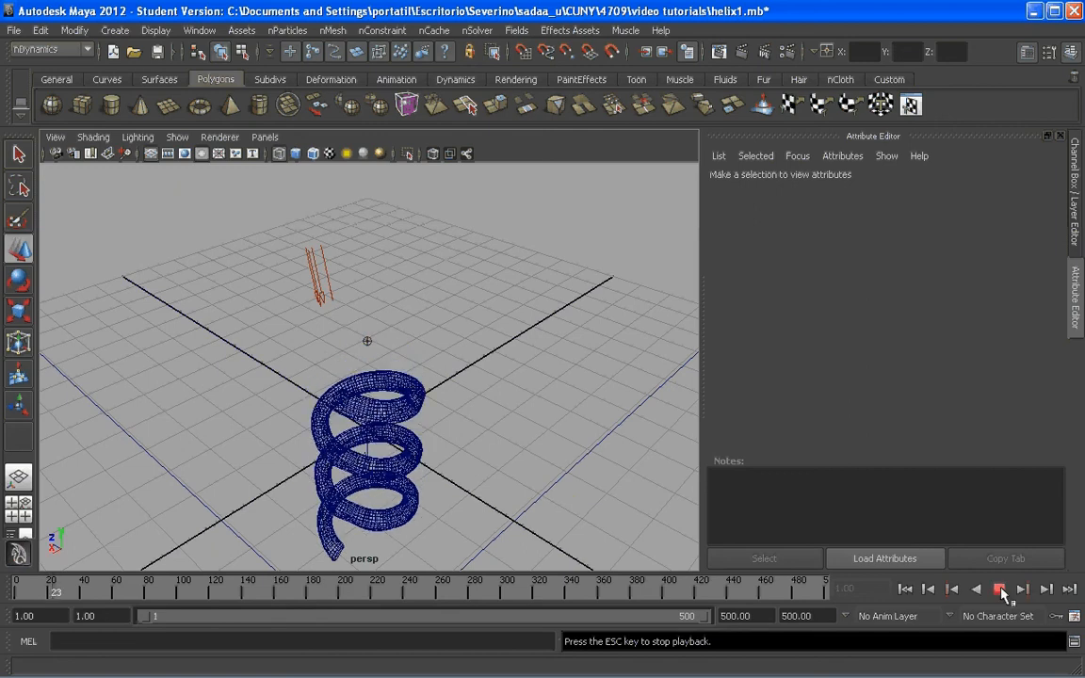
left_click(1000, 590)
Display the helix with smooth shading and examine its deformation at frame 23 up close.
middle_click_drag(416, 448, 435, 431, "alt")
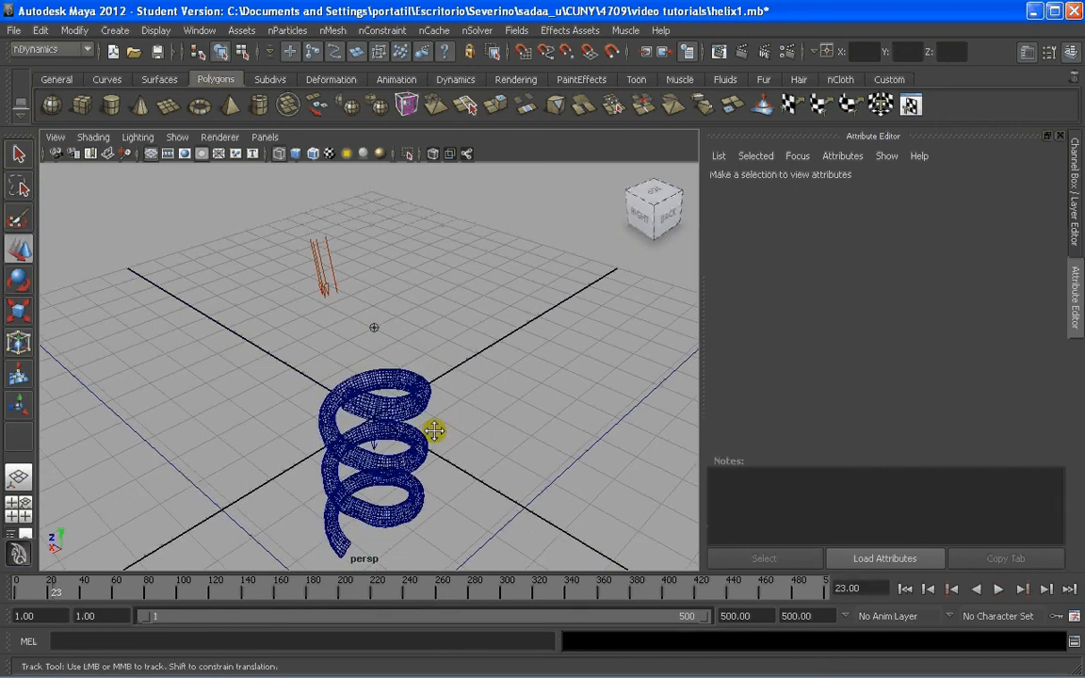
scroll(435, 430, "up", 5)
key("5")
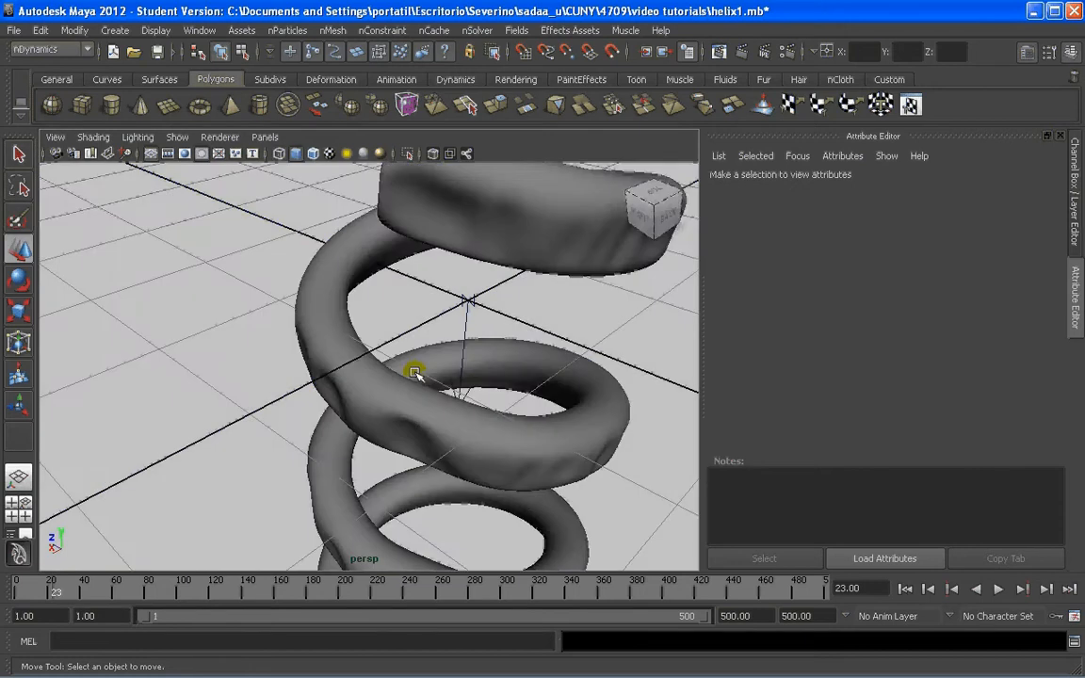
left_click_drag(415, 373, 416, 394, "alt")
scroll(415, 386, "down", 5)
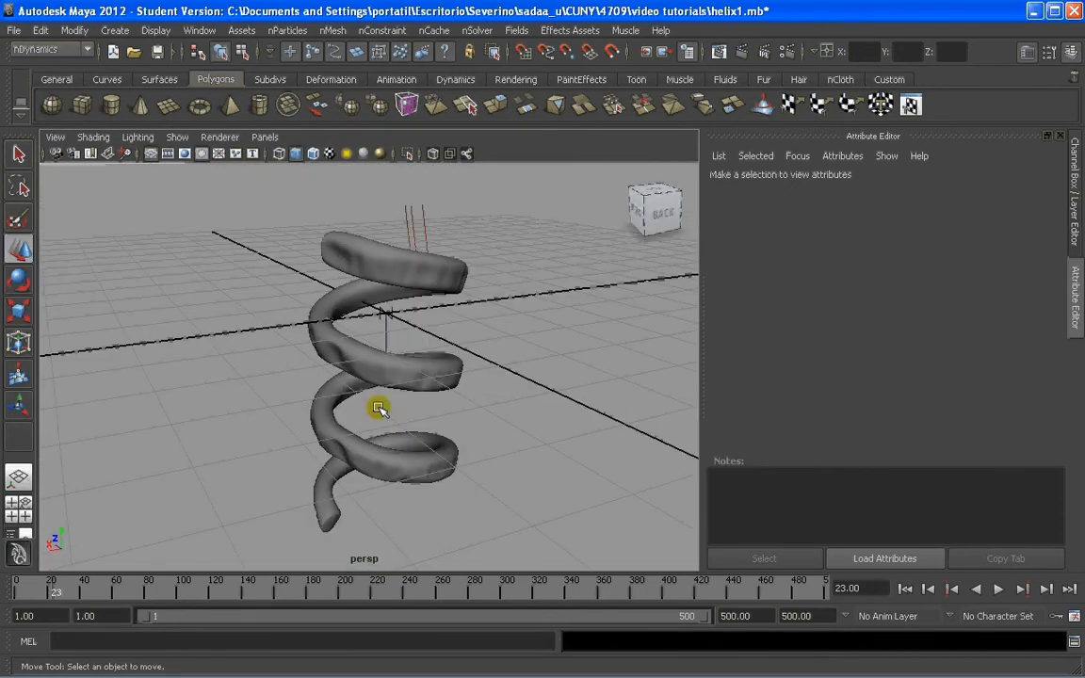
Return the animation to frame 1 and frame the whole shaded helix in the perspective view.
left_click(906, 593)
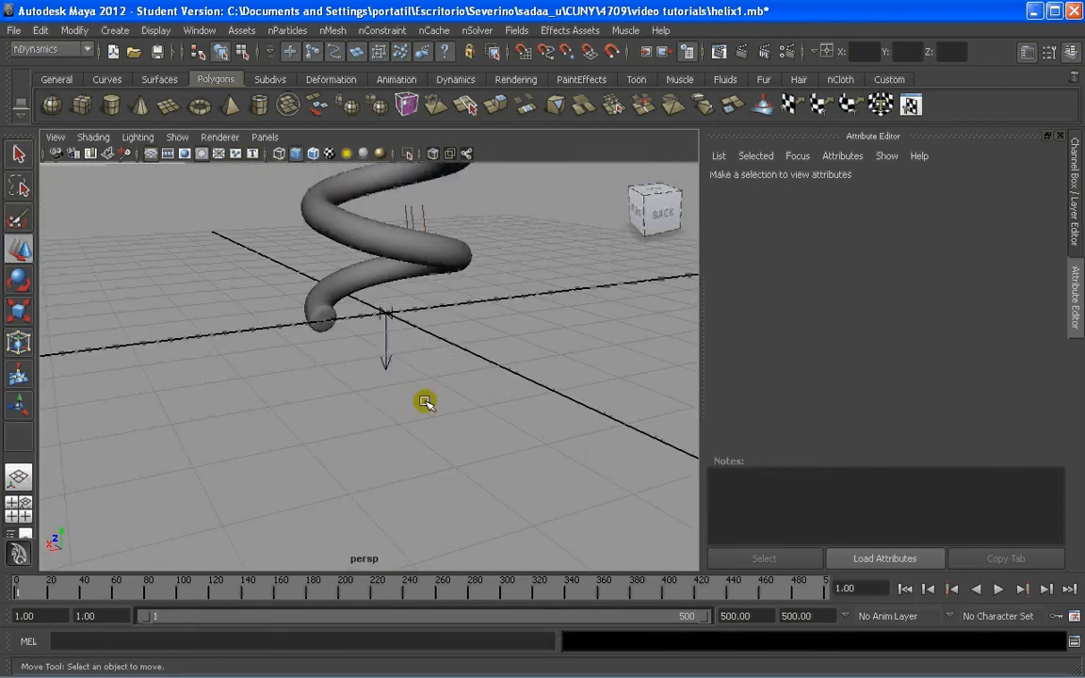
left_click_drag(426, 402, 470, 358, "alt")
scroll(456, 380, "down", 5)
left_click_drag(440, 403, 403, 419, "alt")
scroll(403, 419, "up", 3)
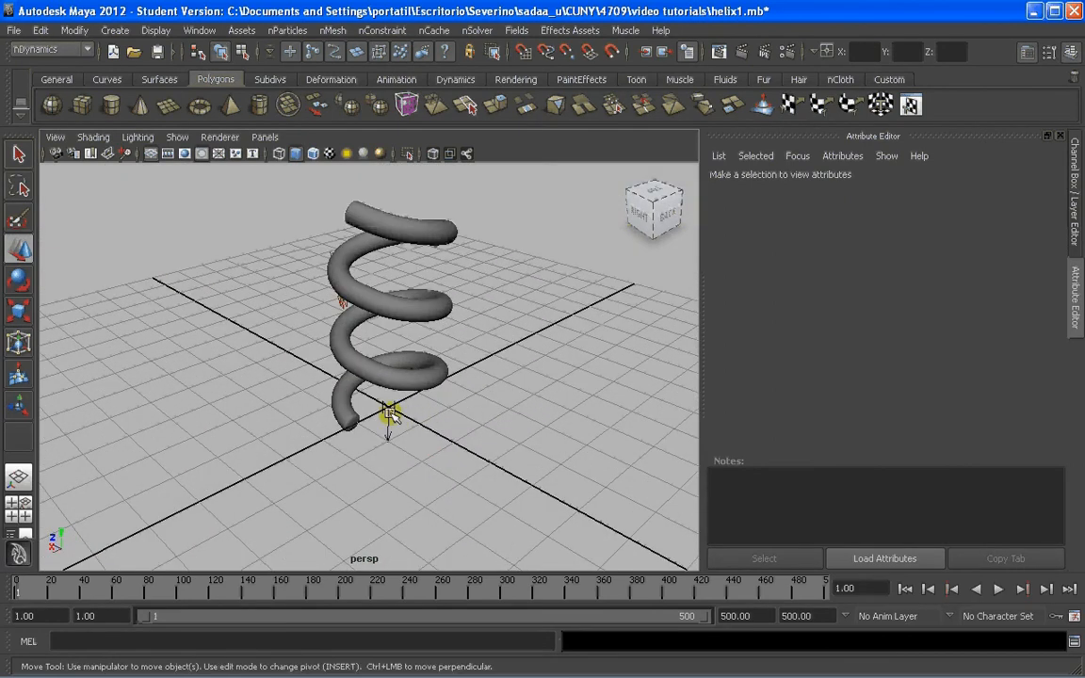
Select the nucleus at the origin, reselect the helix and show the attributes of its nucleus1 node.
left_click(388, 414)
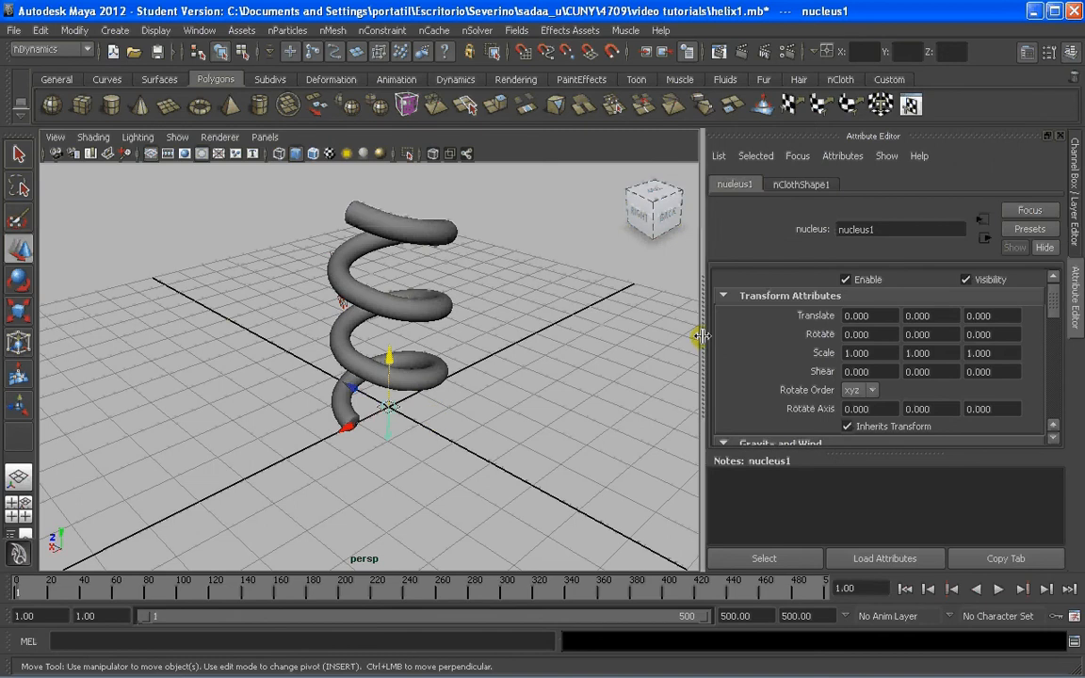
left_click(403, 310)
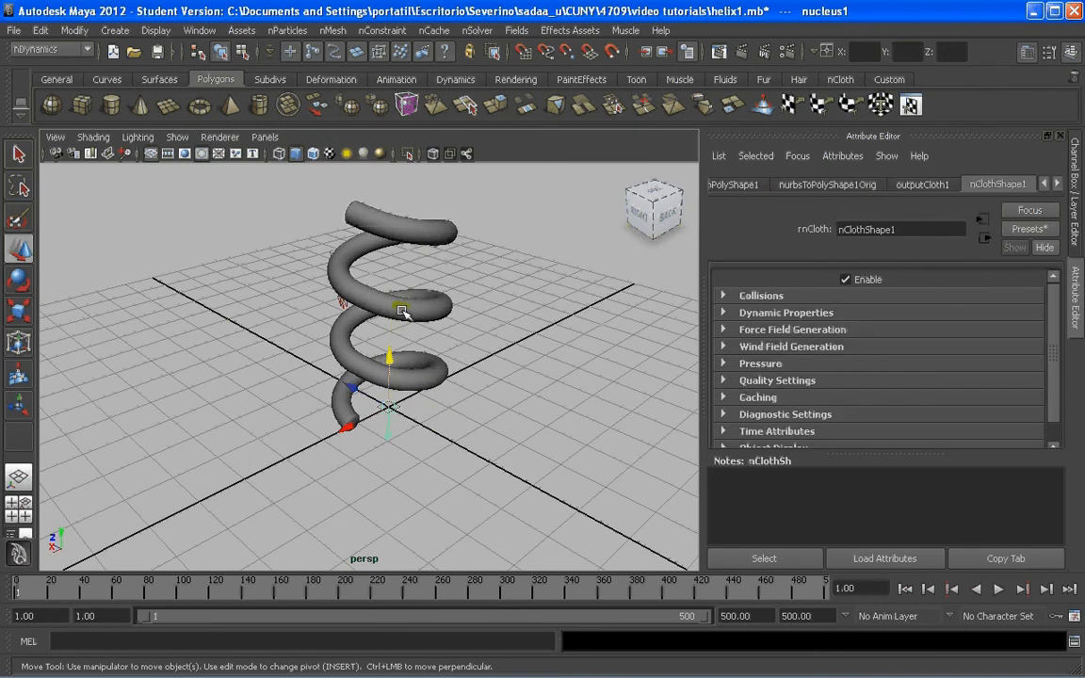
left_click(1057, 184)
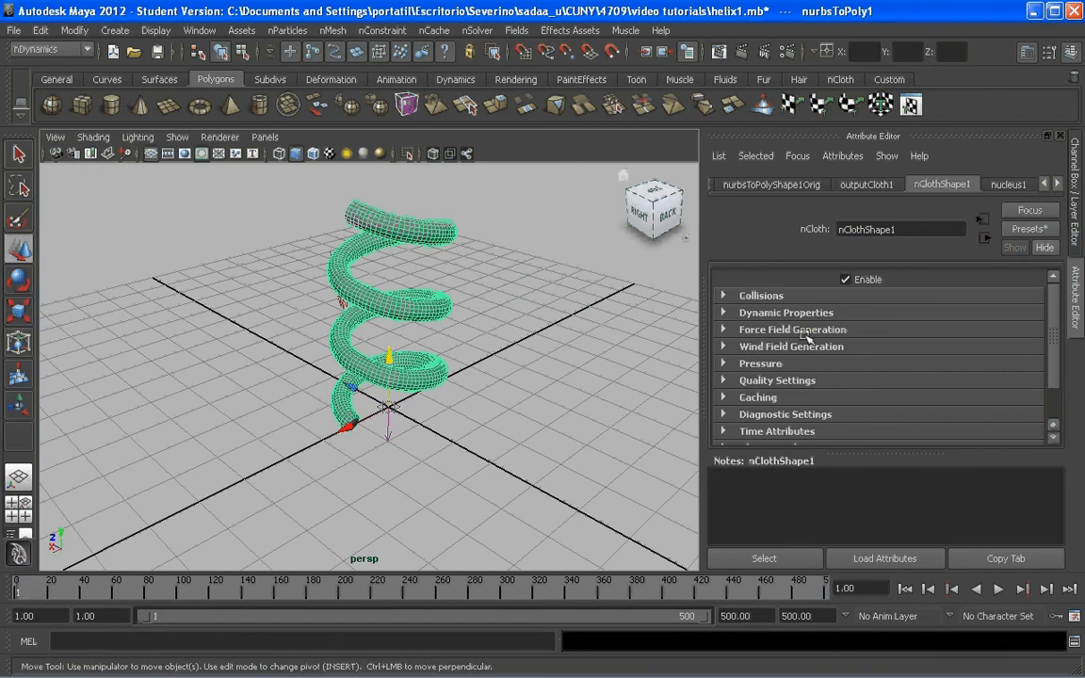
left_click(1008, 183)
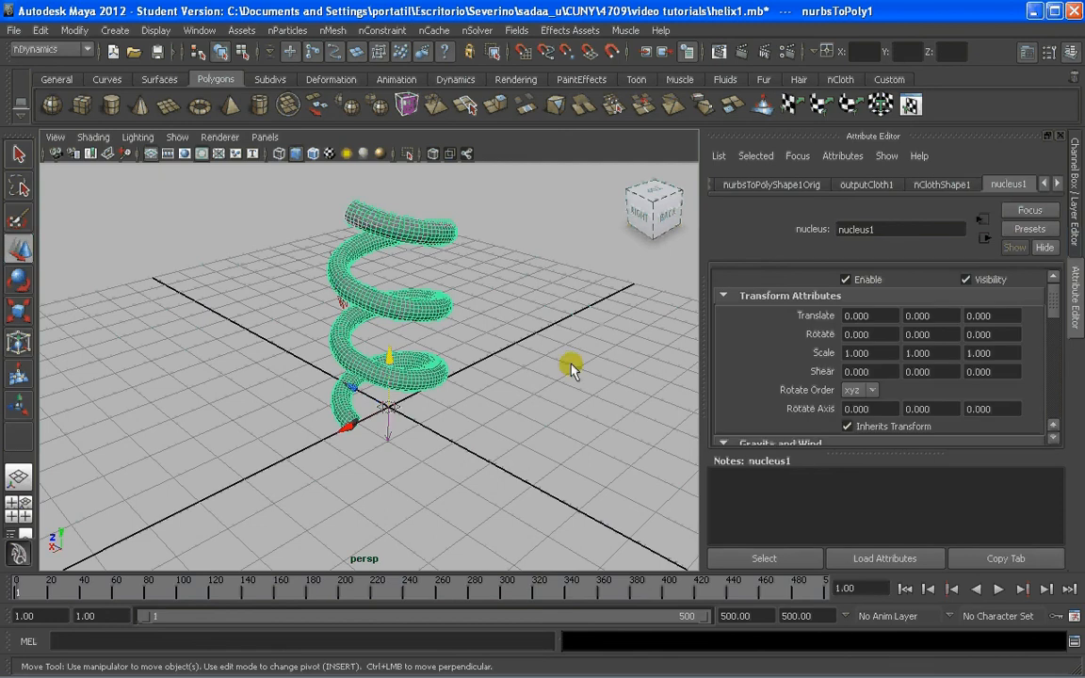
left_click(389, 431)
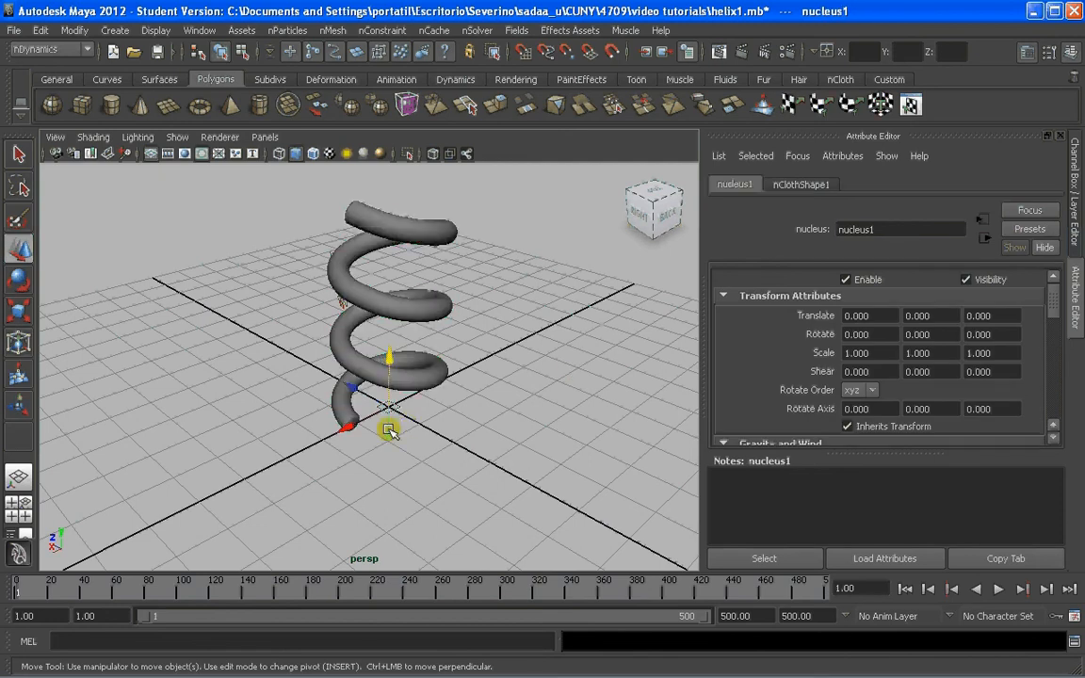
left_click(397, 308)
left_click(1056, 183)
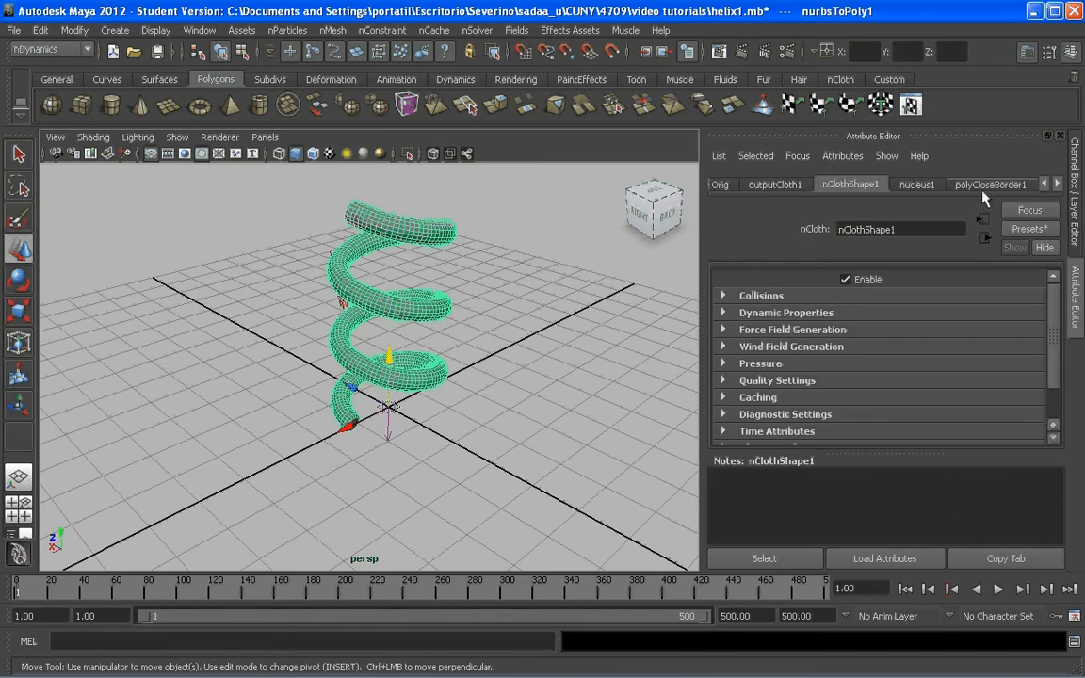
left_click(917, 185)
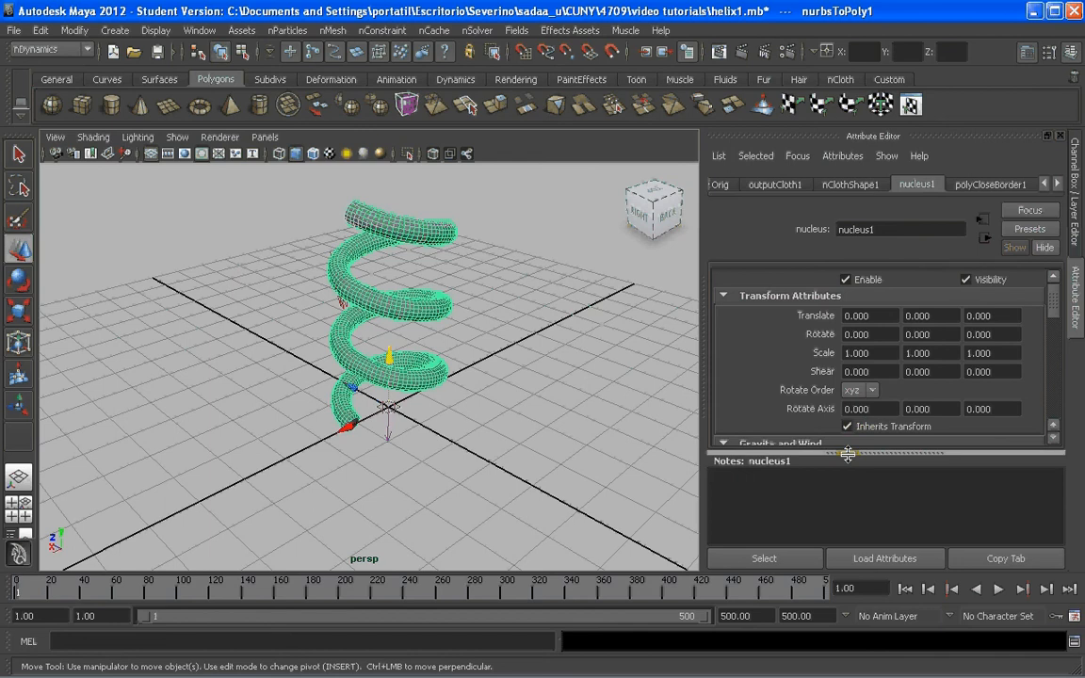
Collapse the Notes area and set the nucleus1 Wind Speed to 37.417 under Gravity and Wind.
left_click_drag(848, 454, 916, 522)
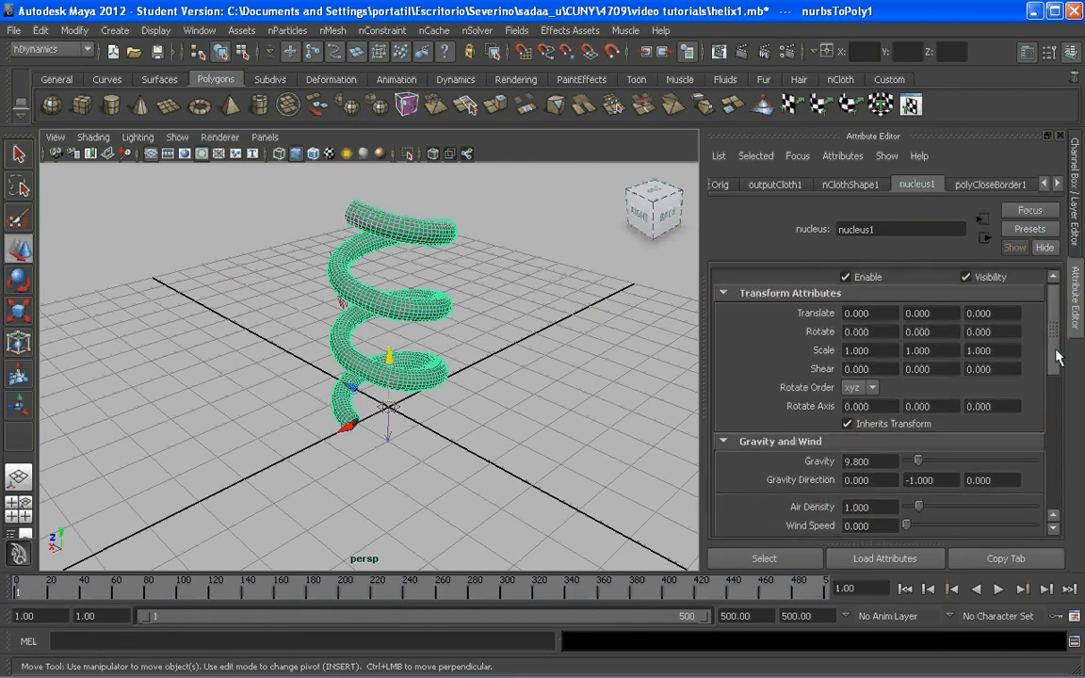
scroll(1057, 356, "down", 3)
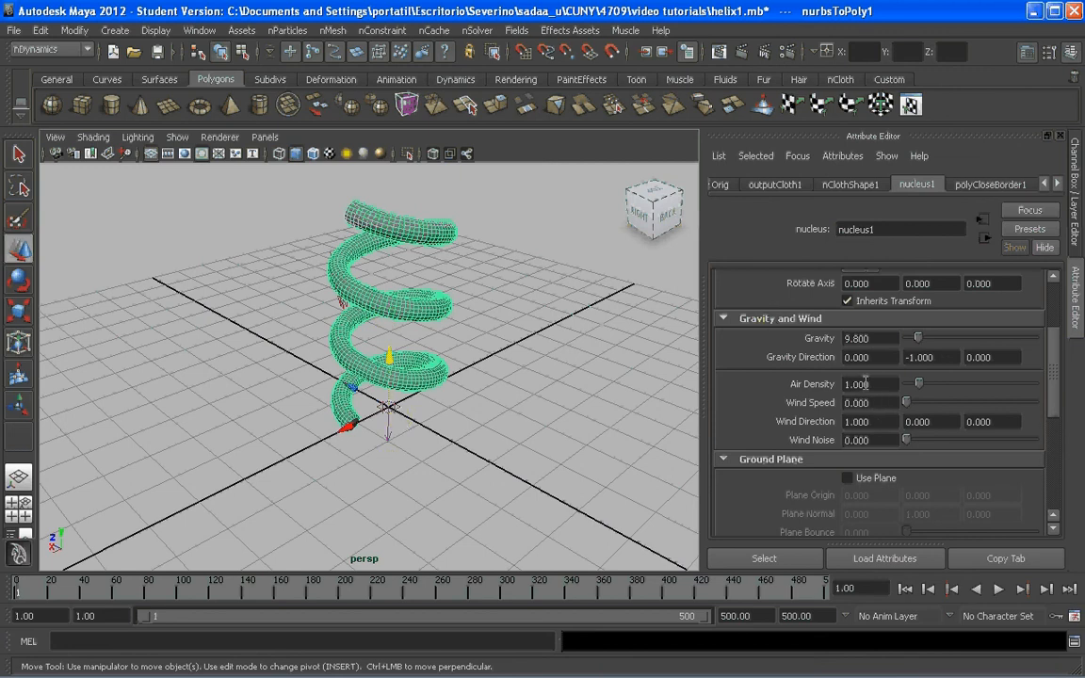
left_click_drag(907, 403, 1003, 407)
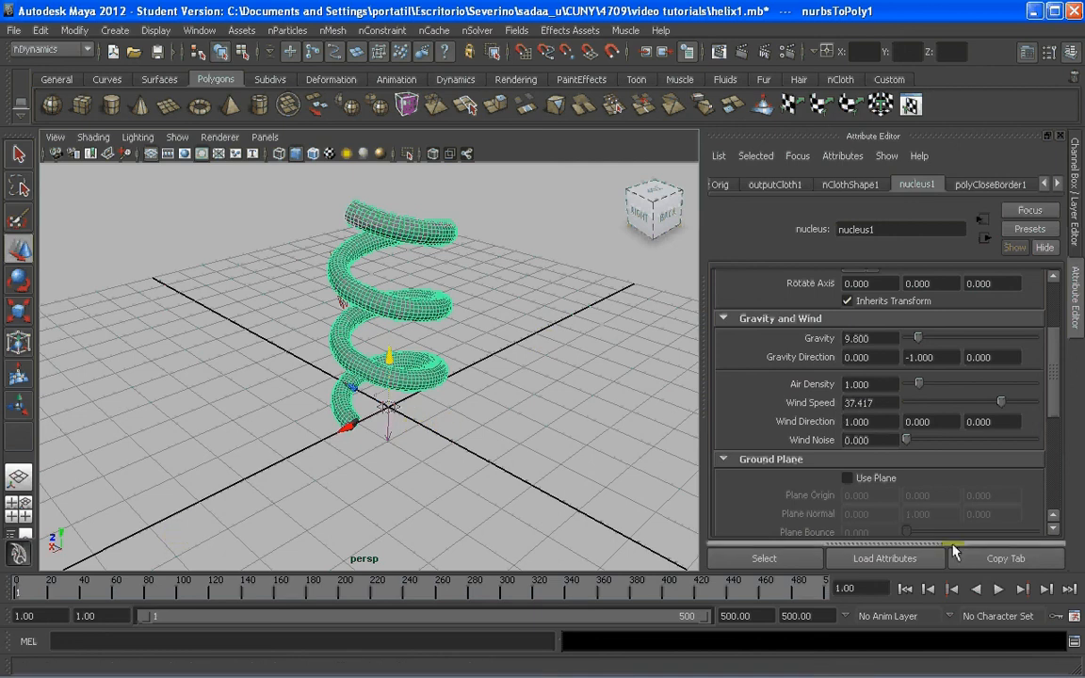
Play the simulation with wind, stop it at frame 20 and examine the helix's deformation up close.
left_click(1000, 594)
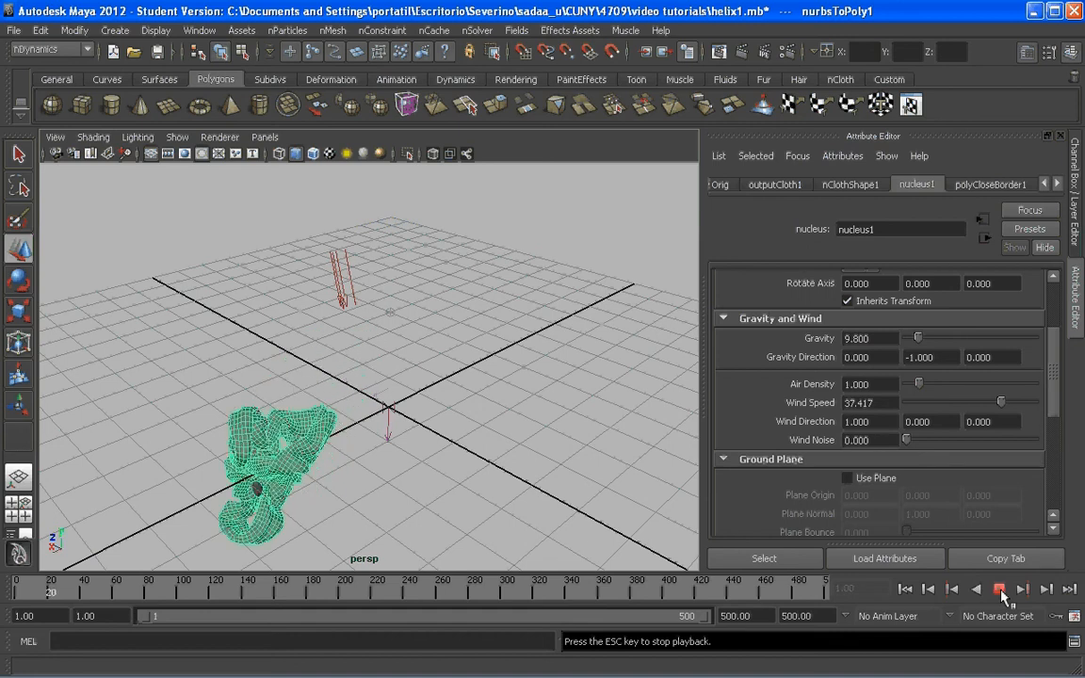
left_click(1000, 590)
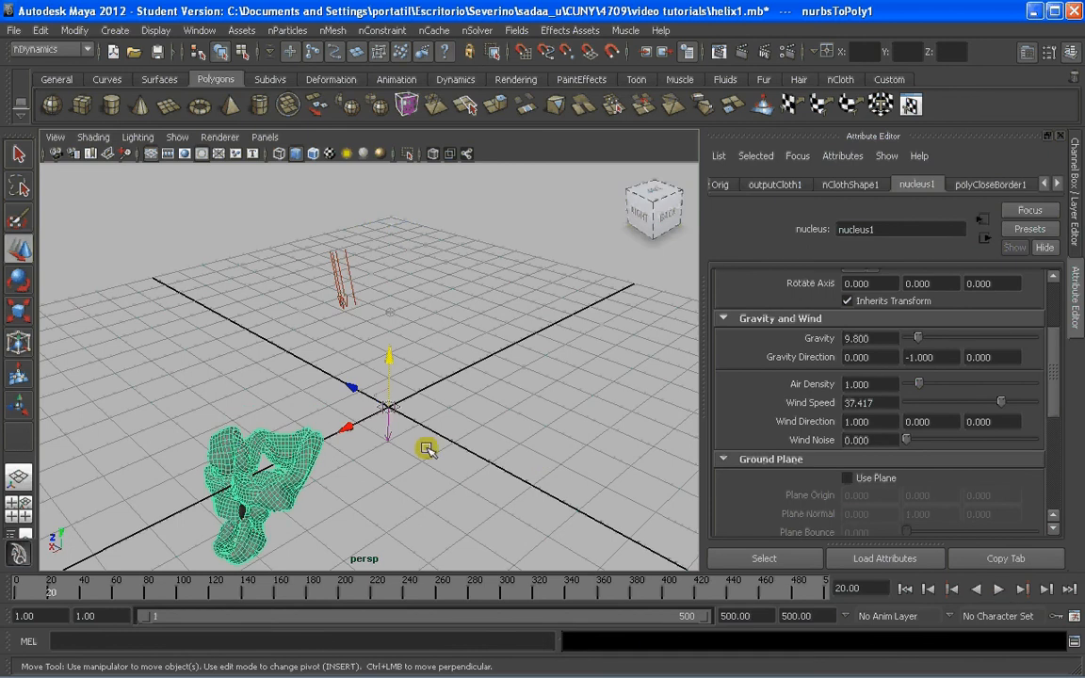
right_click_drag(443, 449, 323, 454, "alt")
scroll(313, 462, "up", 5)
scroll(311, 468, "up", 6)
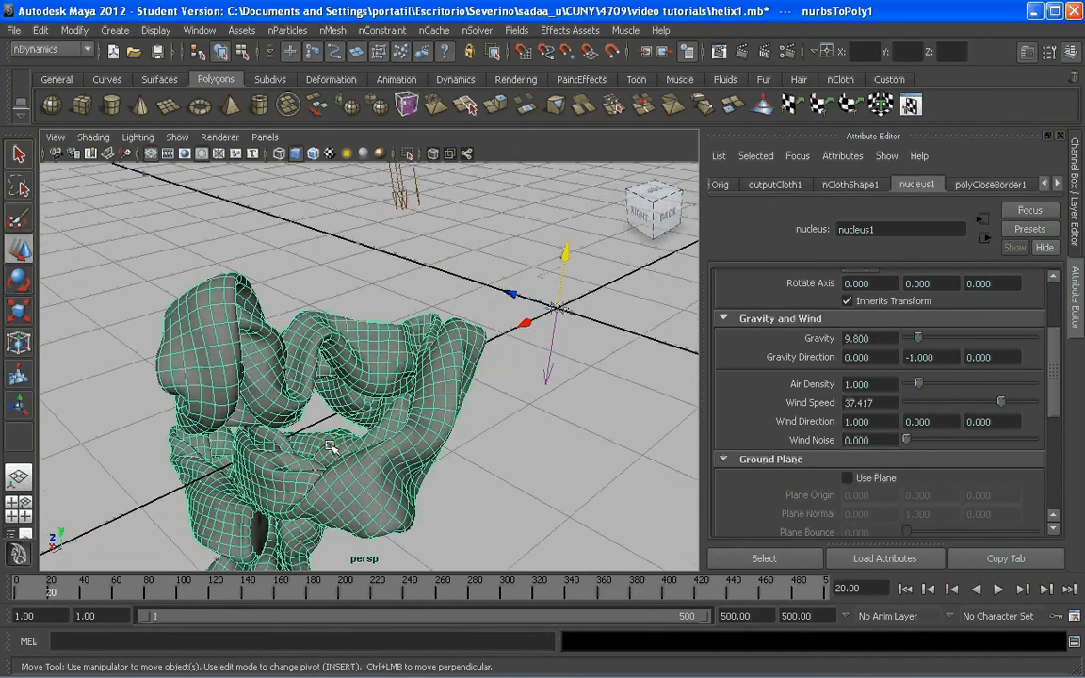
Select the ground plane pPlane1 and raise it vertically until it sits just beneath the wind-deformed helix.
scroll(358, 436, "down", 8)
left_click(420, 438)
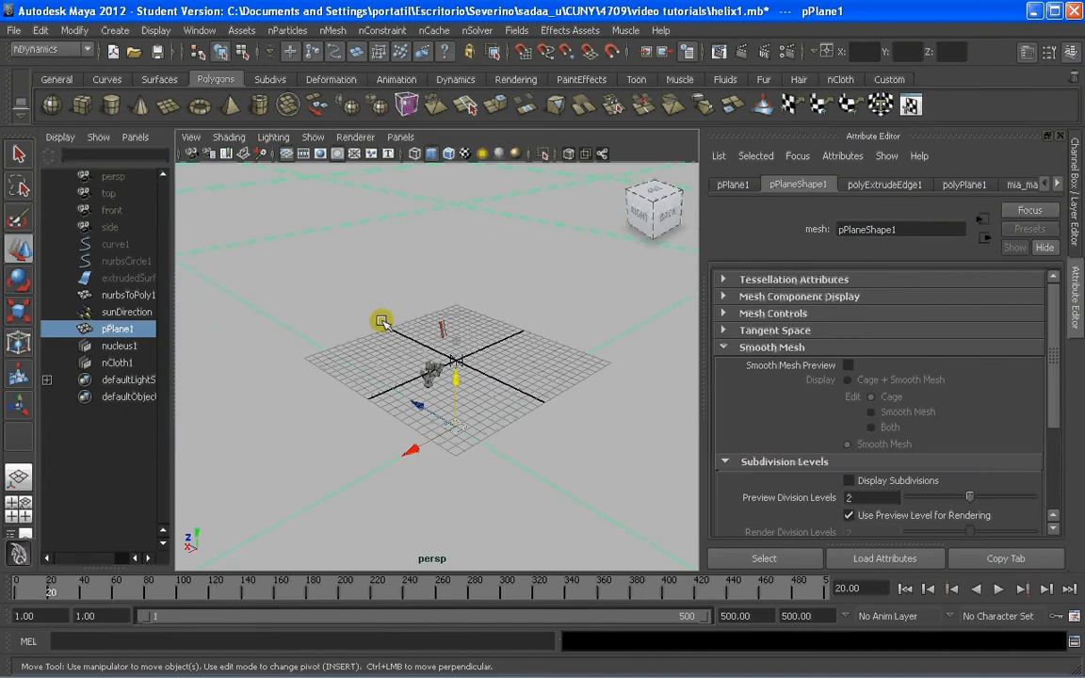
scroll(452, 414, "up", 4)
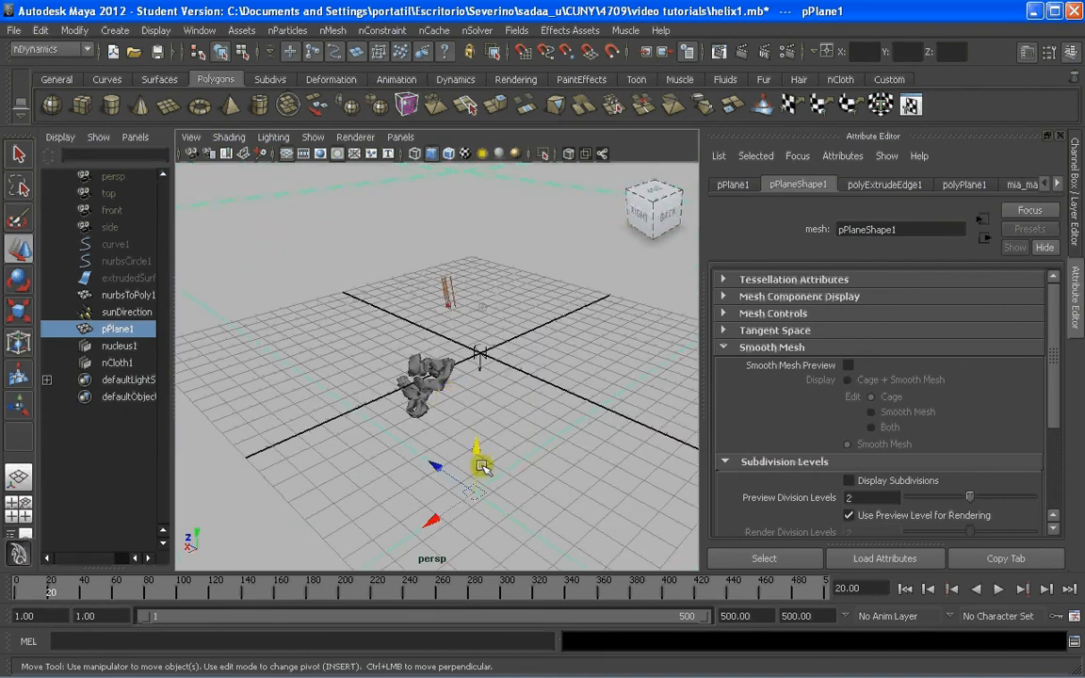
left_click_drag(479, 461, 481, 325)
mouse_move(481, 326)
left_mouse_down()
mouse_move(485, 303)
mouse_move(483, 343)
left_mouse_up()
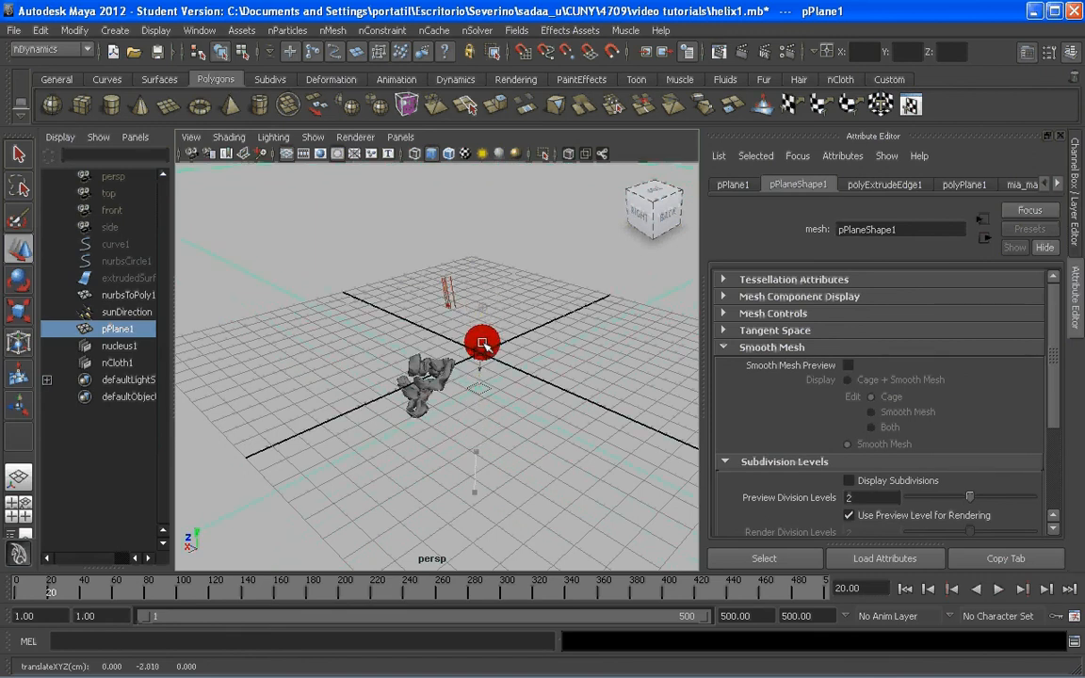
right_click_drag(482, 343, 323, 390, "alt")
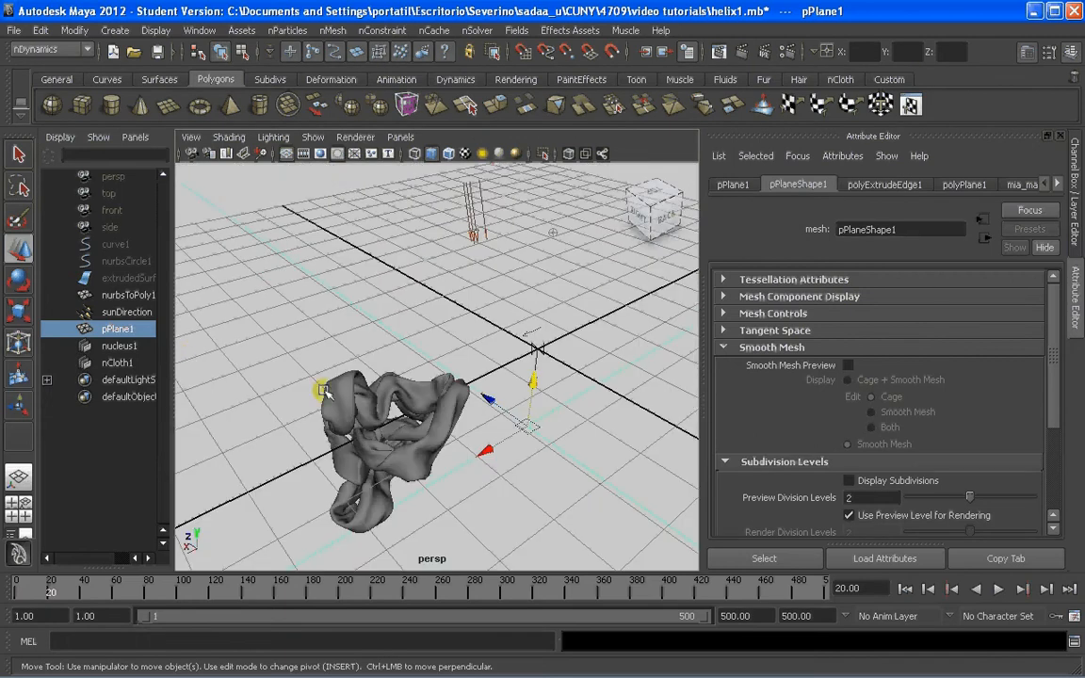
Switch to the single perspective layout, show the 1280 x 720 resolution gate, frame the deformed helix inside it and render frame 20 with mental ray.
left_click(18, 475)
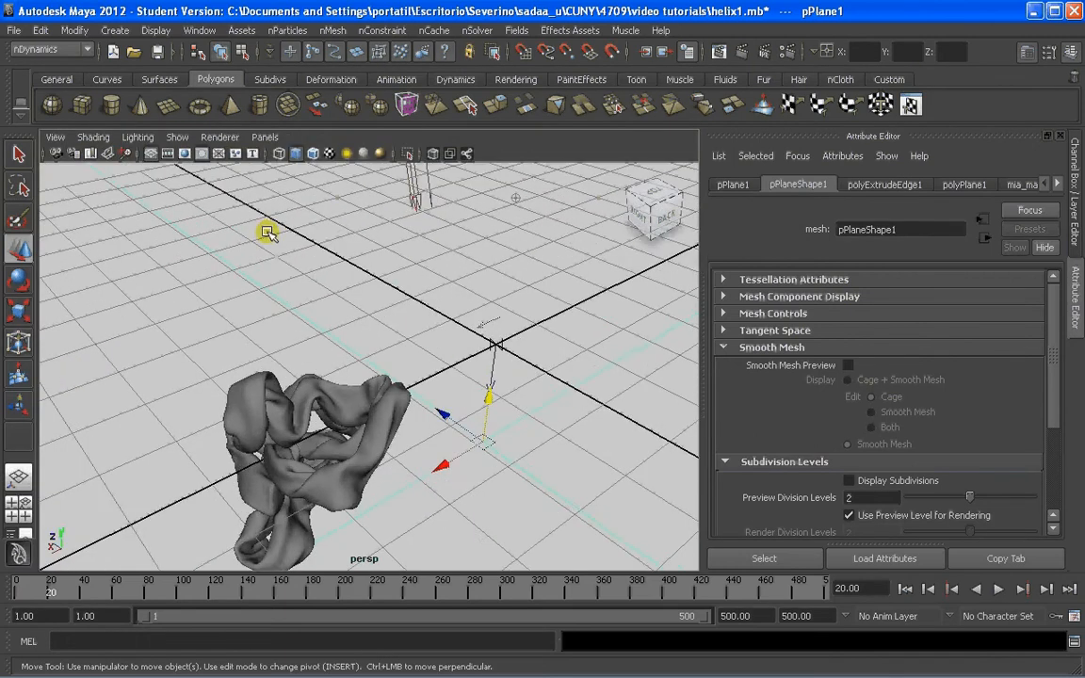
left_click(185, 153)
left_click_drag(301, 301, 373, 307, "alt")
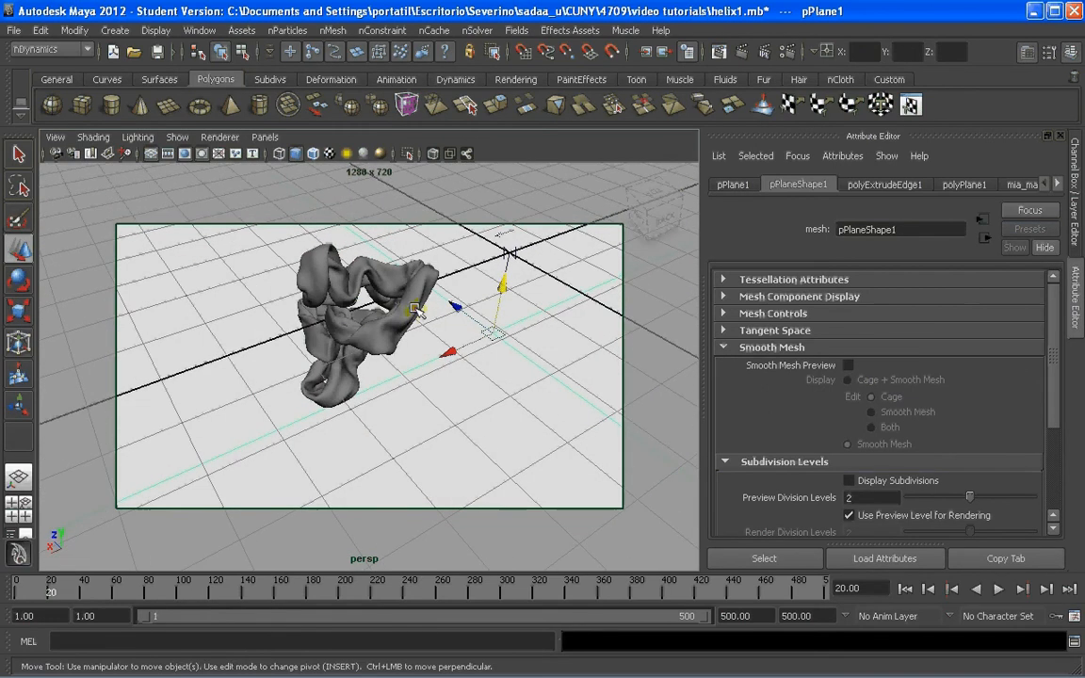
left_click(742, 57)
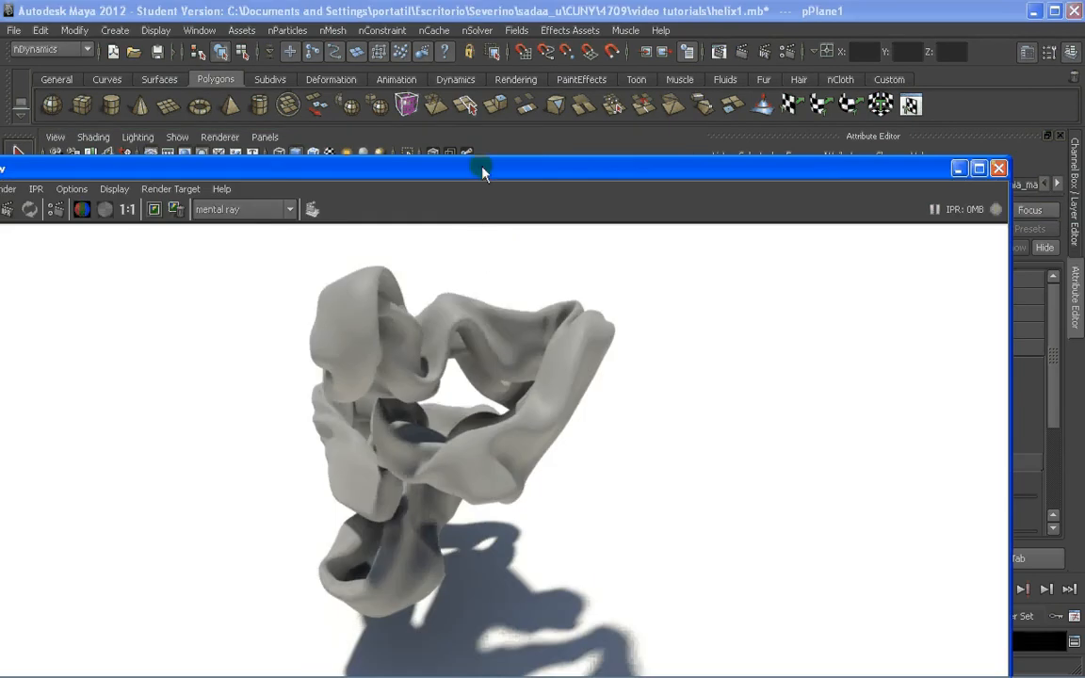
Examine the rendered helix and its shadow on the ground plane, and close the Render View window.
double_click(483, 169)
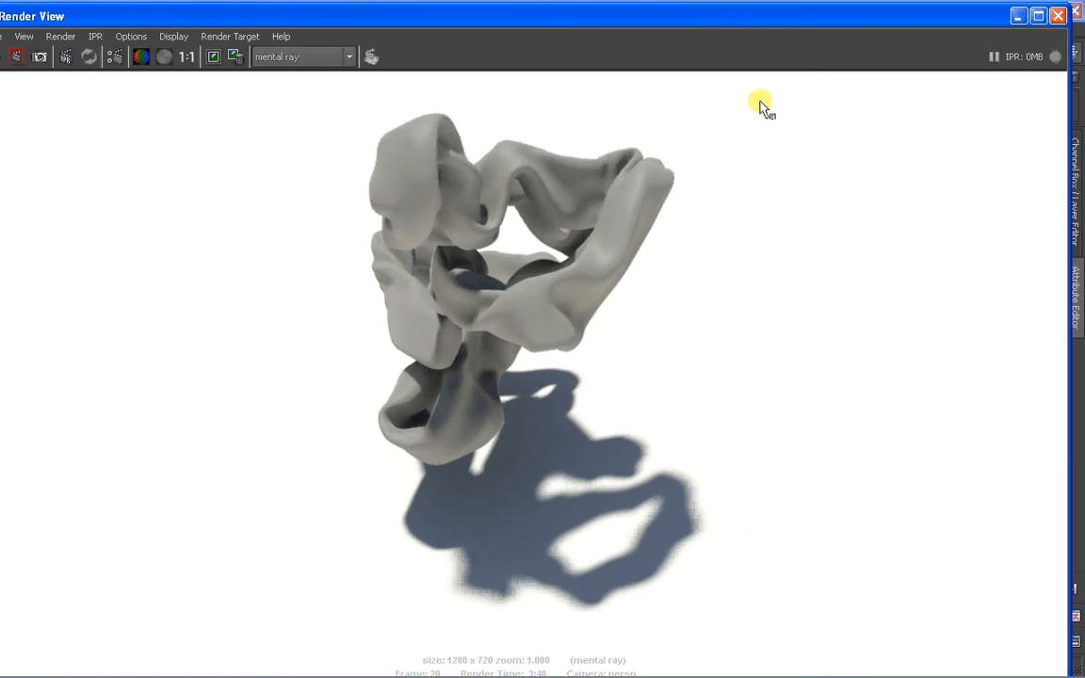
left_click_drag(777, 51, 745, 49)
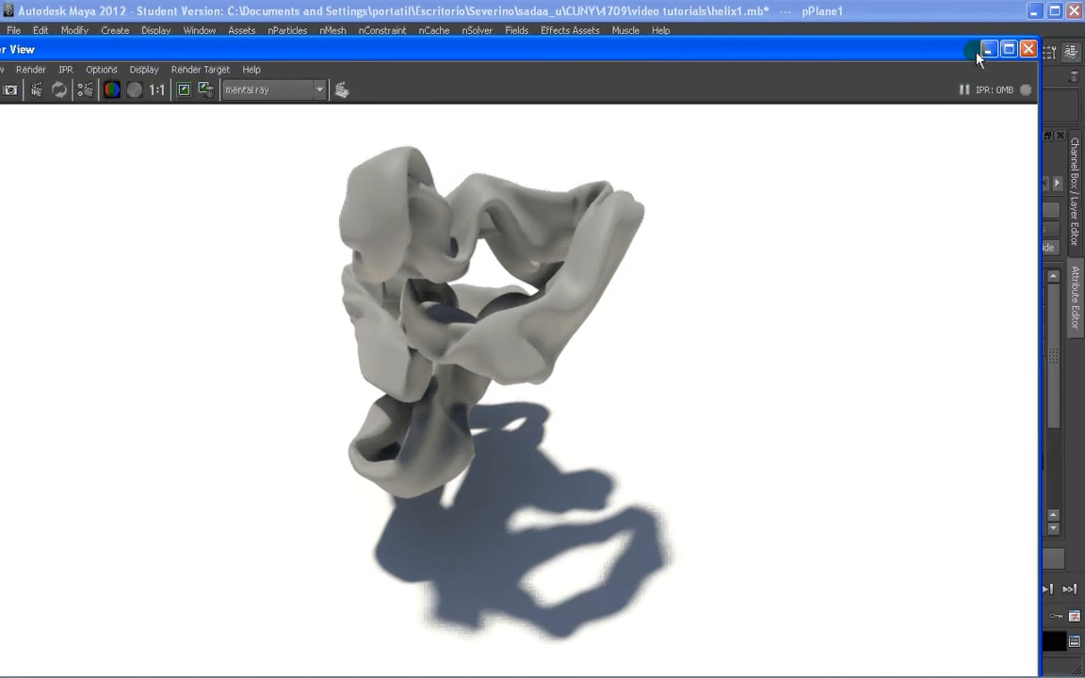
left_click(1028, 52)
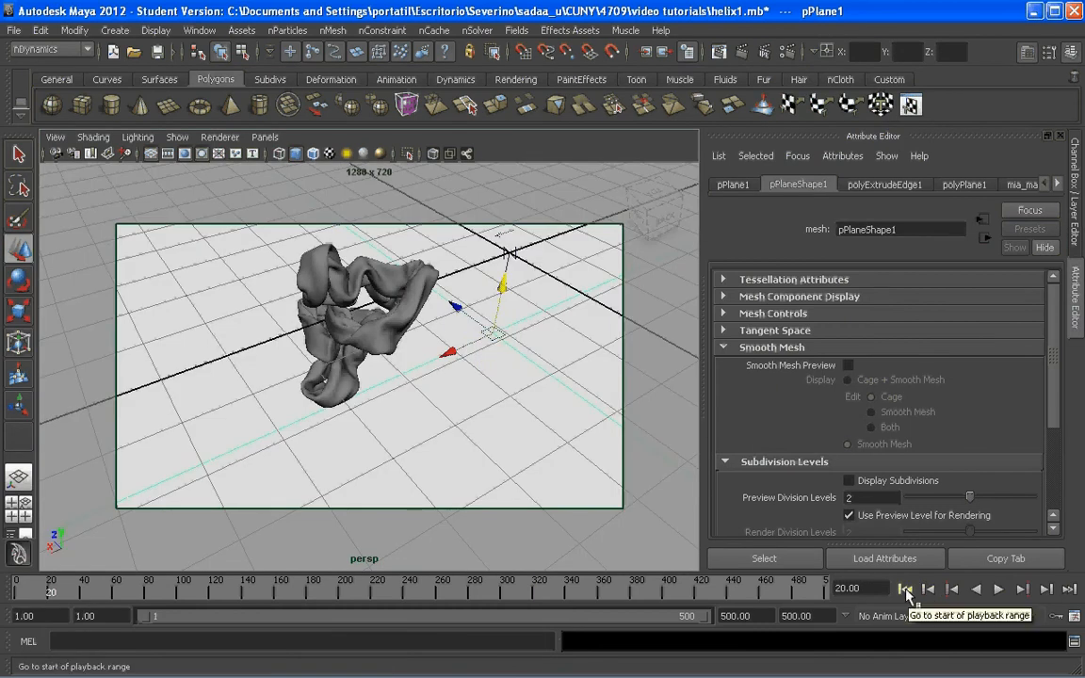
Return the animation to frame 1, bring the whole helix into view and hide the resolution gate.
left_click(906, 590)
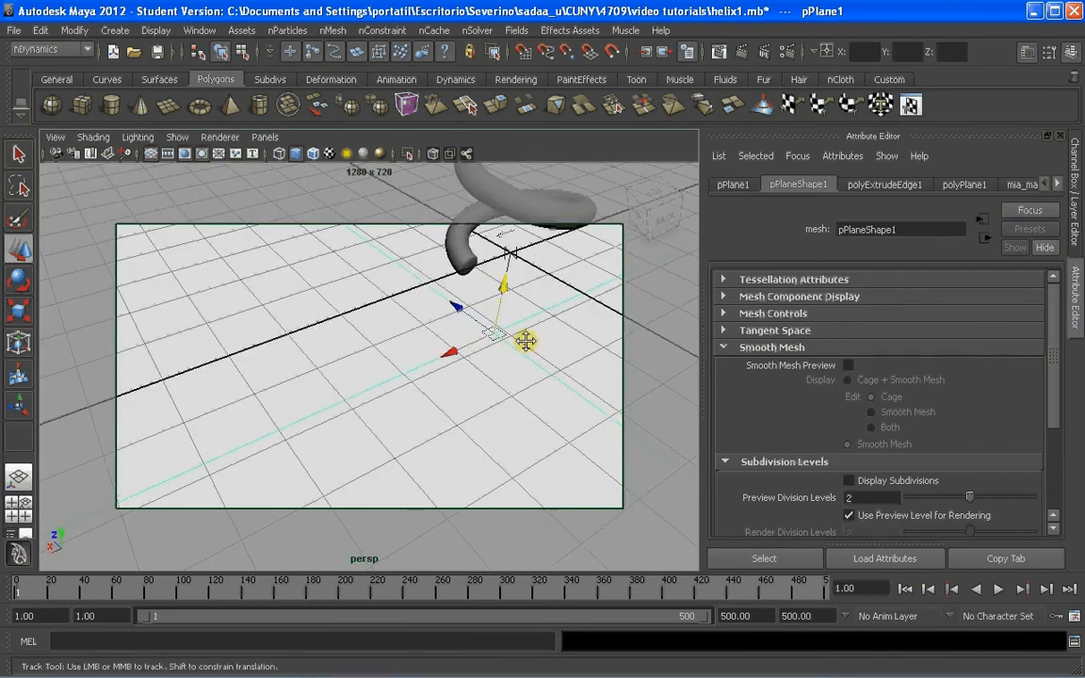
middle_click_drag(525, 341, 459, 407, "alt")
scroll(459, 376, "down", 10)
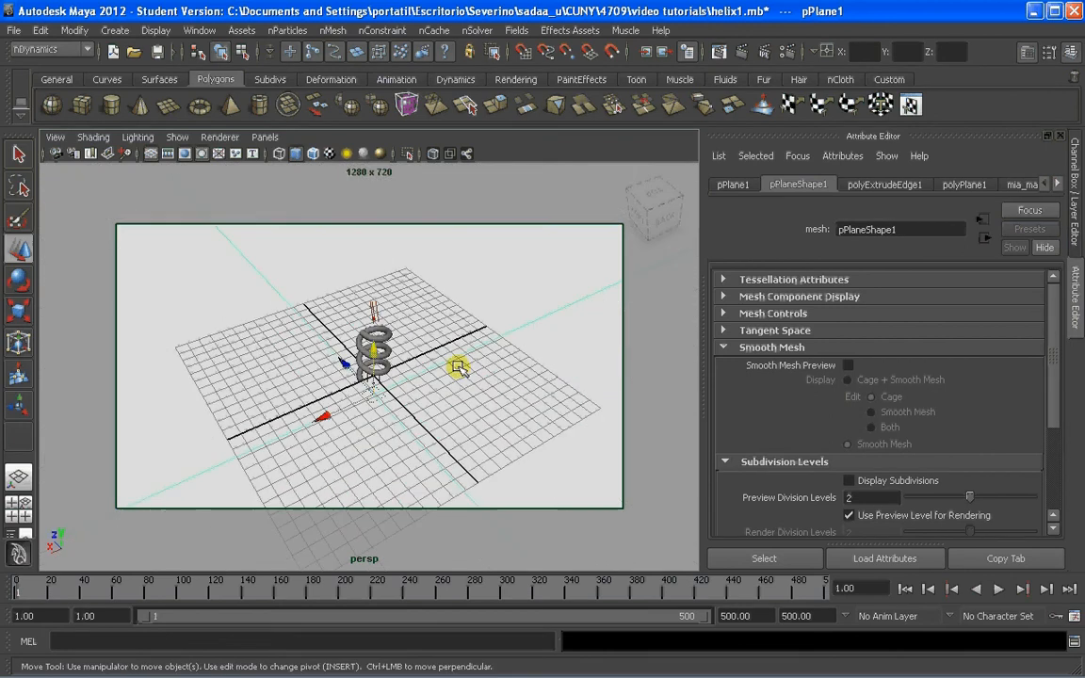
left_click(184, 154)
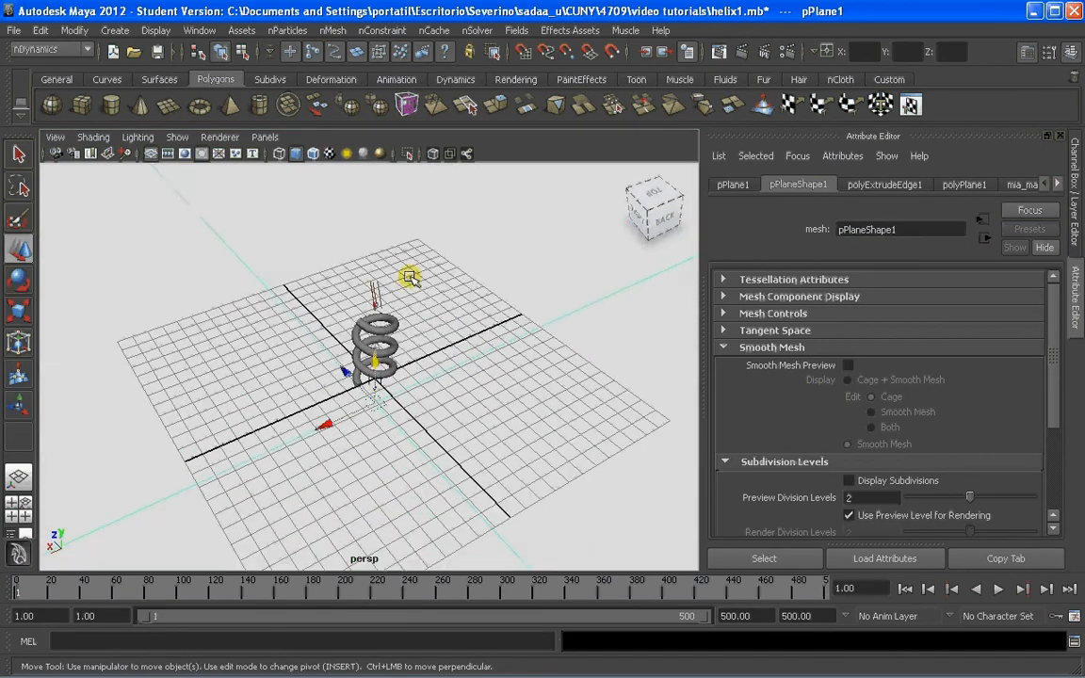
Switch the helix to vertex mode and select the vertices at its upper free end.
scroll(411, 278, "up", 5)
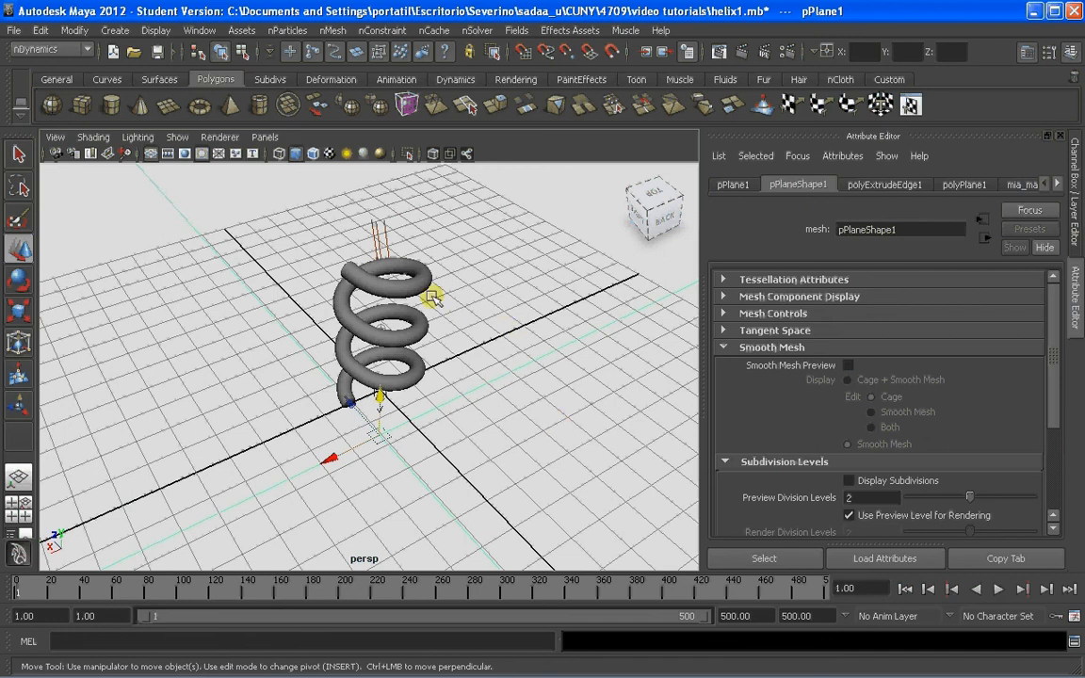
left_click_drag(431, 297, 492, 306, "alt")
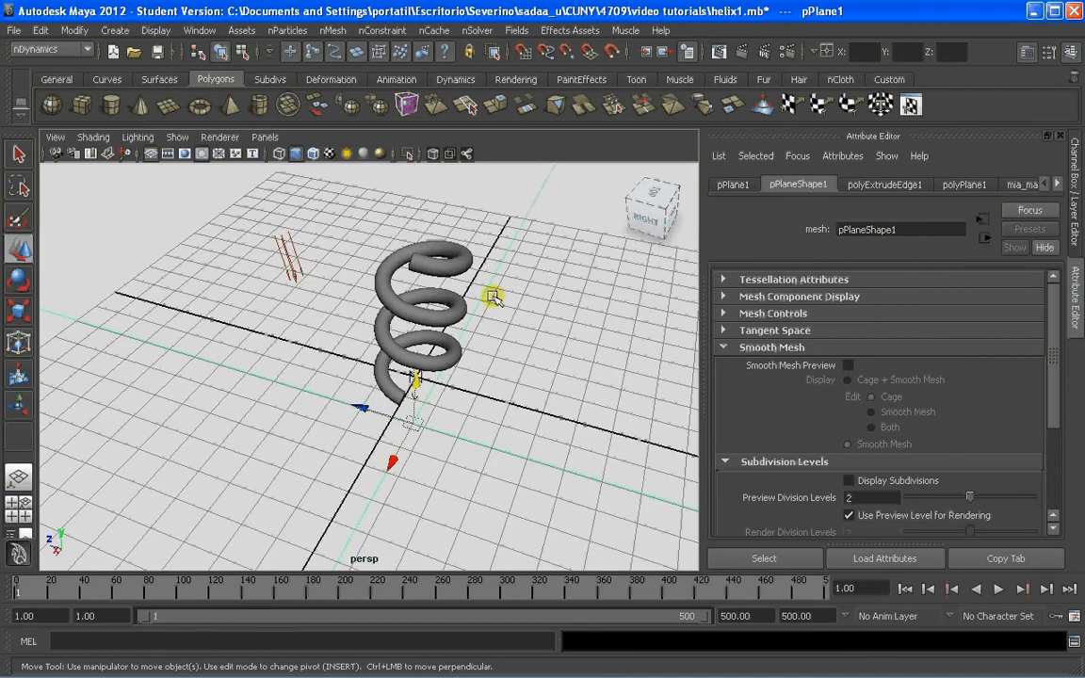
left_click_drag(379, 472, 420, 276, "alt")
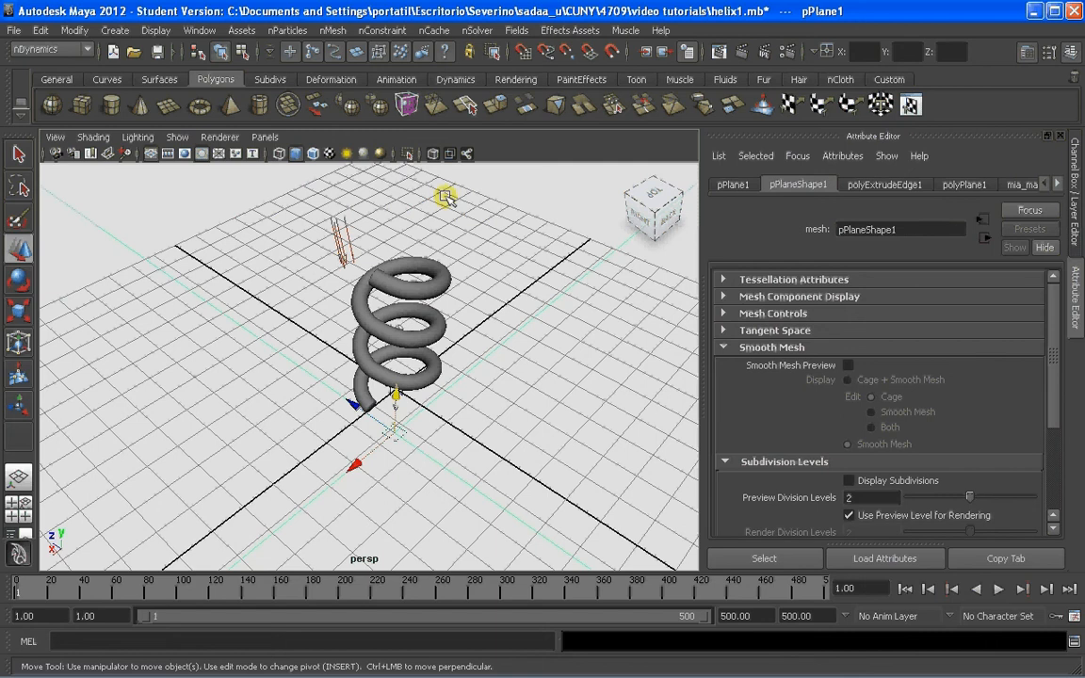
left_click(426, 283)
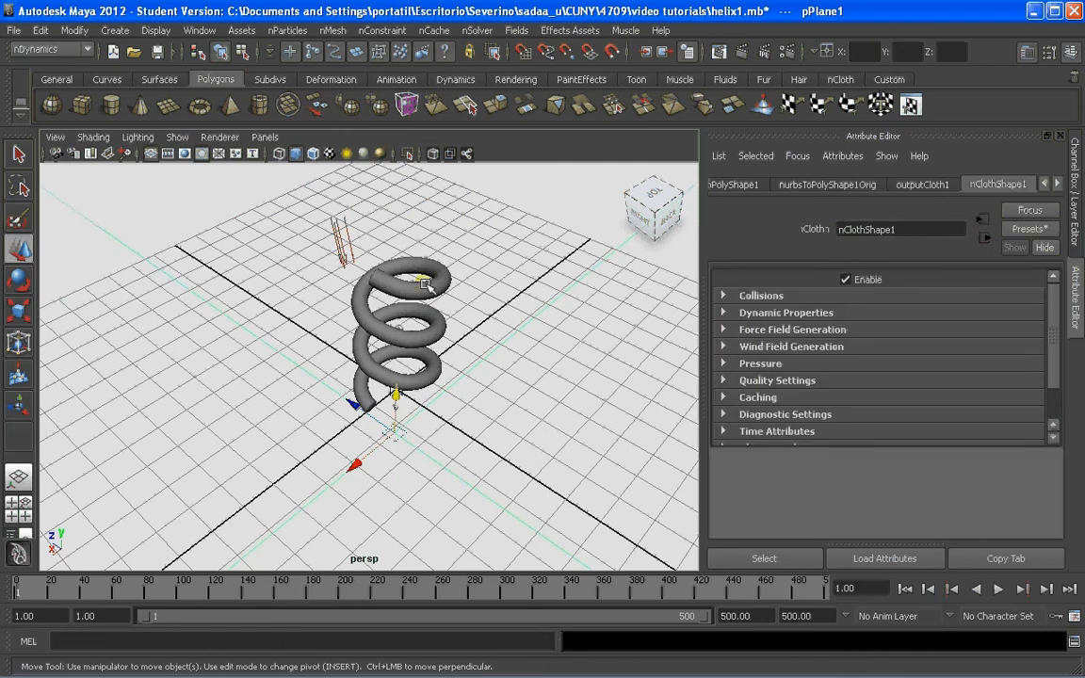
right_click(377, 286)
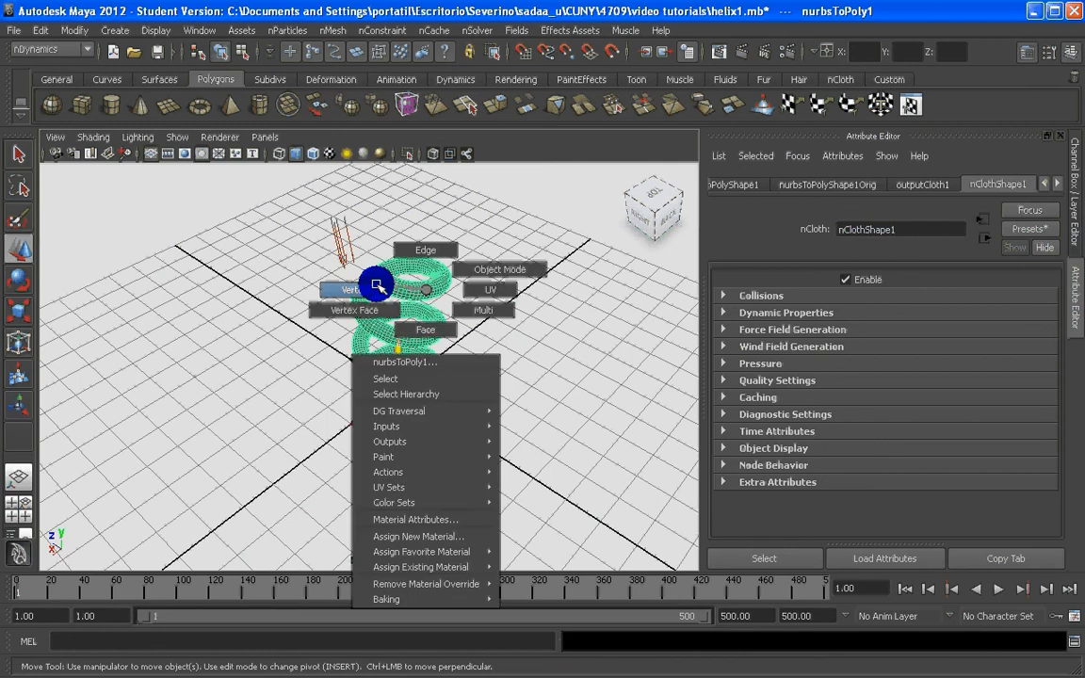
left_click(376, 286)
scroll(386, 273, "up", 5)
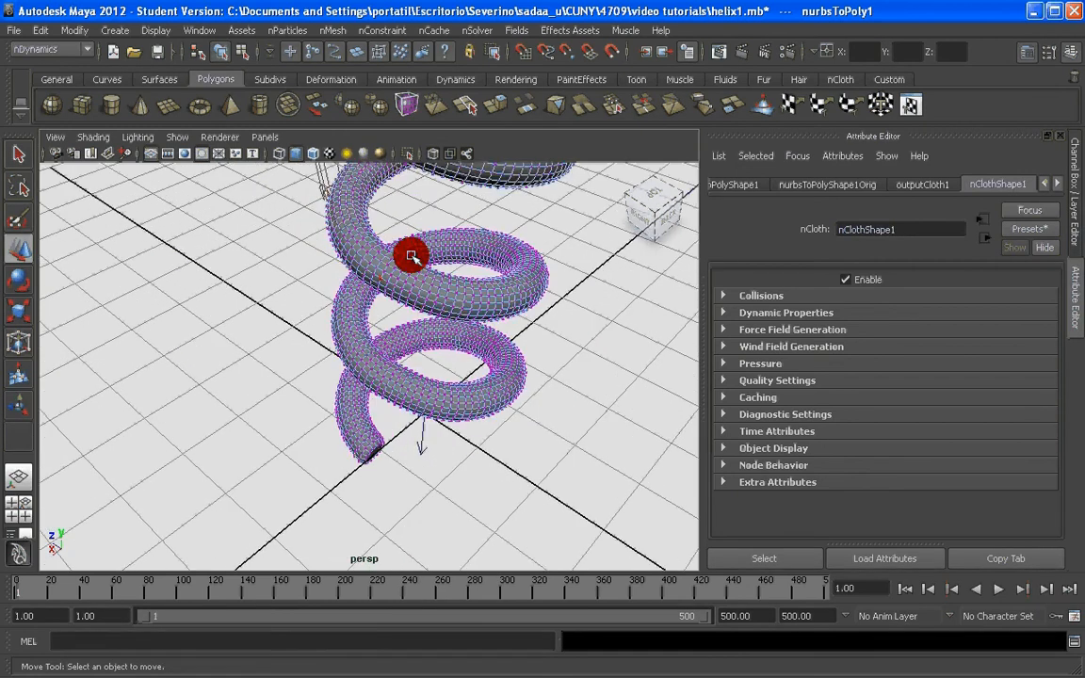
left_click_drag(411, 256, 332, 332, "alt")
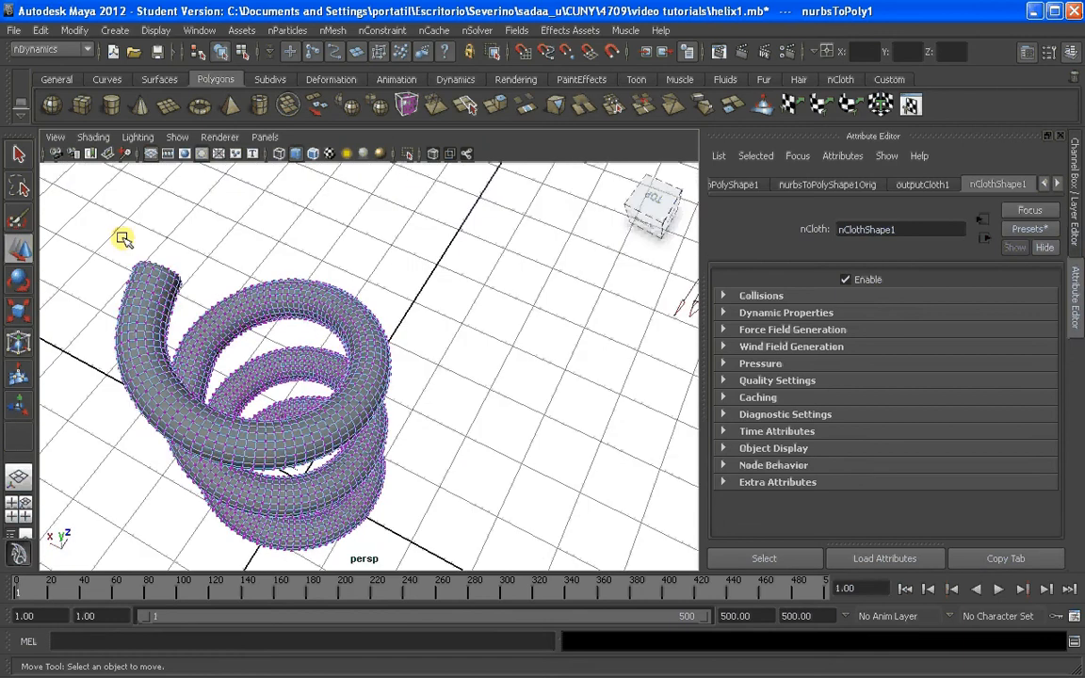
left_click_drag(111, 236, 193, 301)
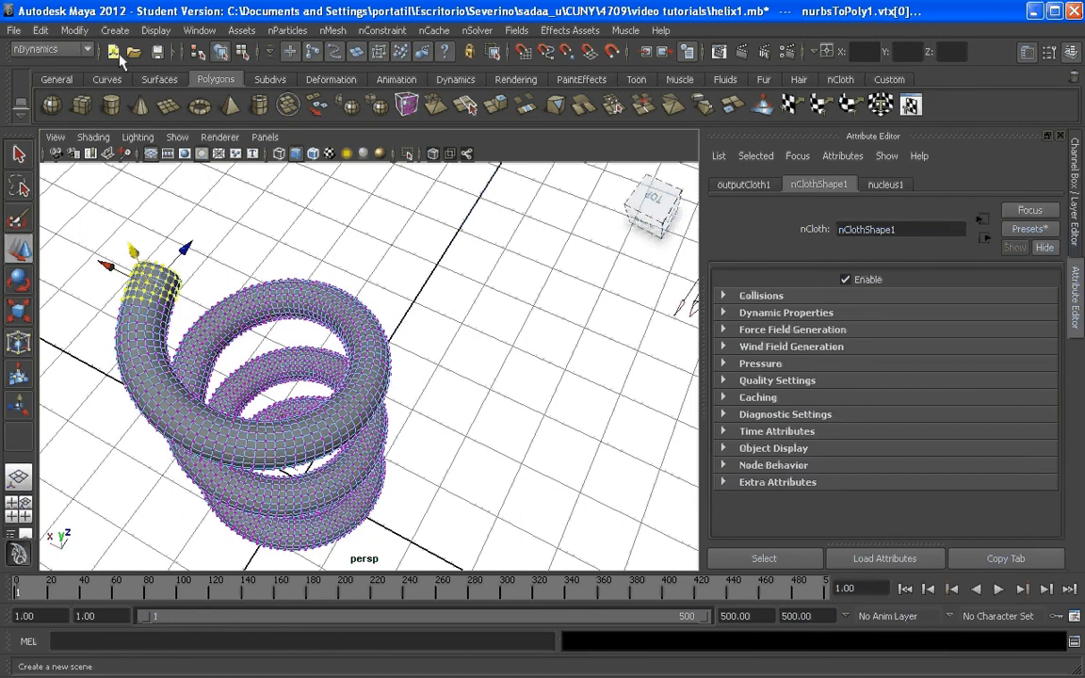
Create a Transform nConstraint on the selected end vertices of the helix.
left_click(330, 31)
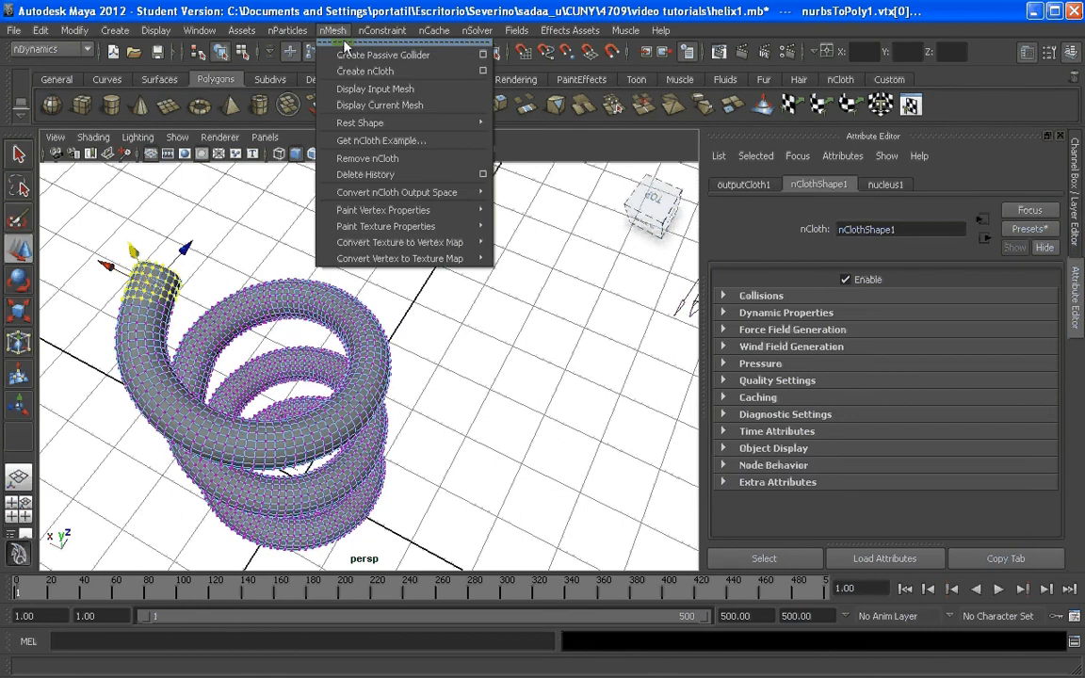
mouse_move(395, 34)
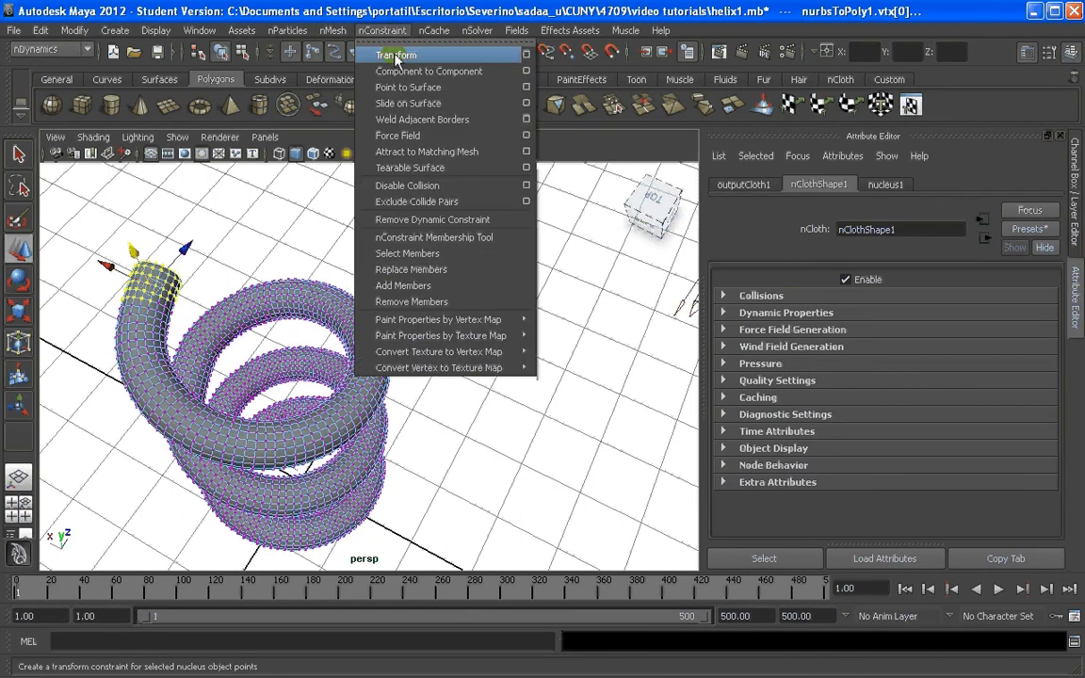
left_click(396, 56)
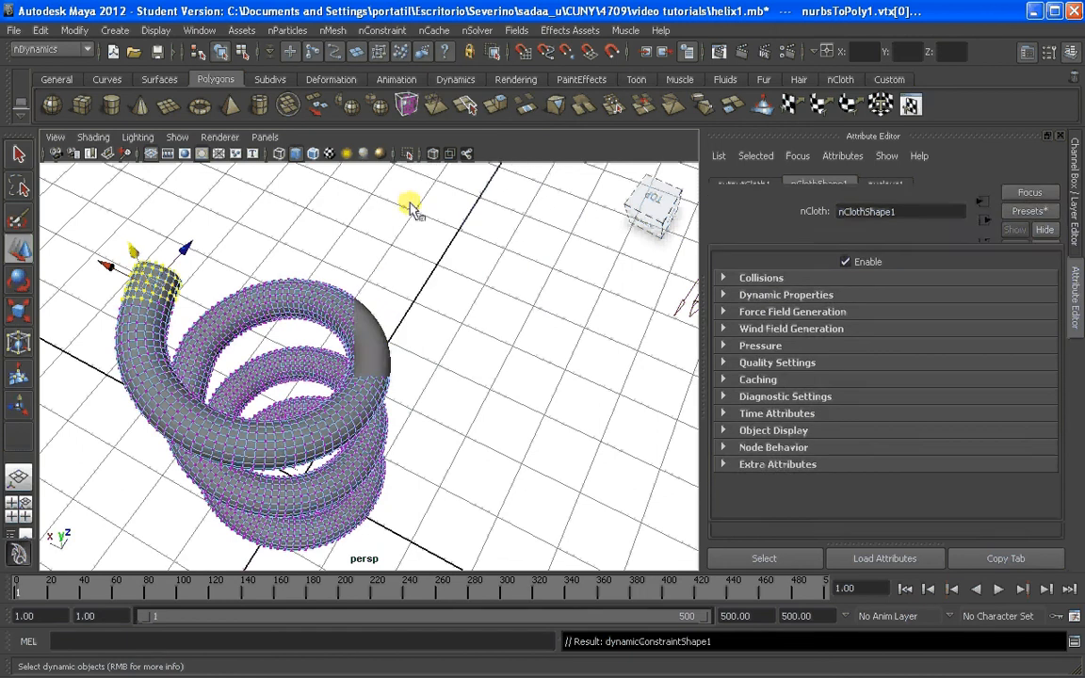
Frame the constrained helix in the perspective view, play the simulation forward and stop it at frame 53.
scroll(389, 335, "down", 4)
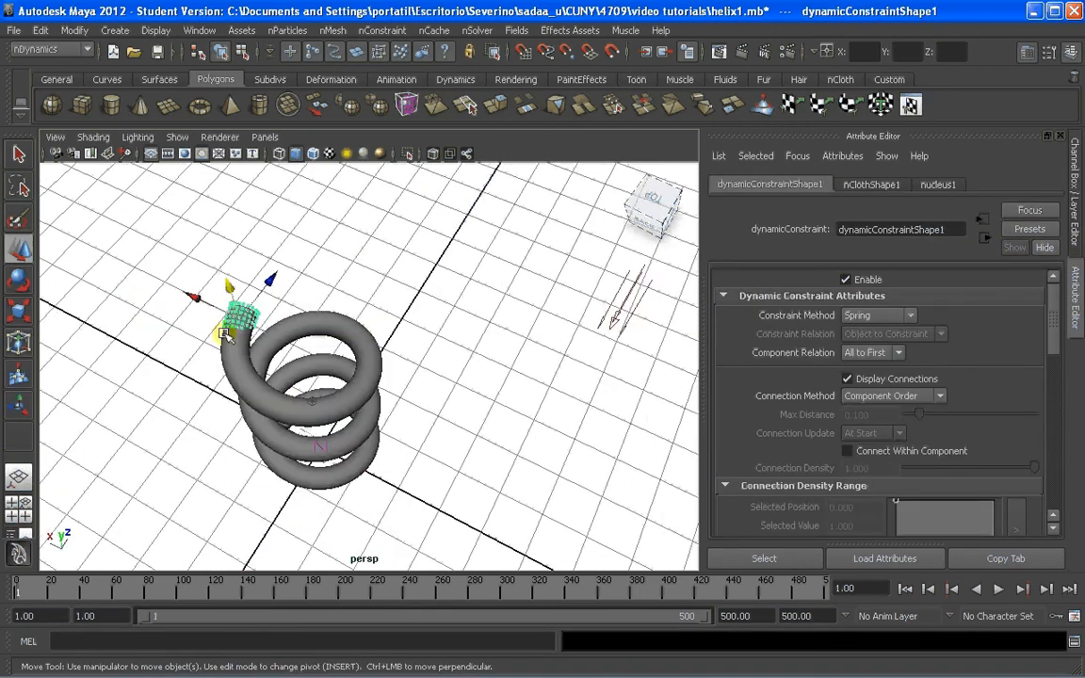
left_click_drag(284, 412, 449, 362, "alt")
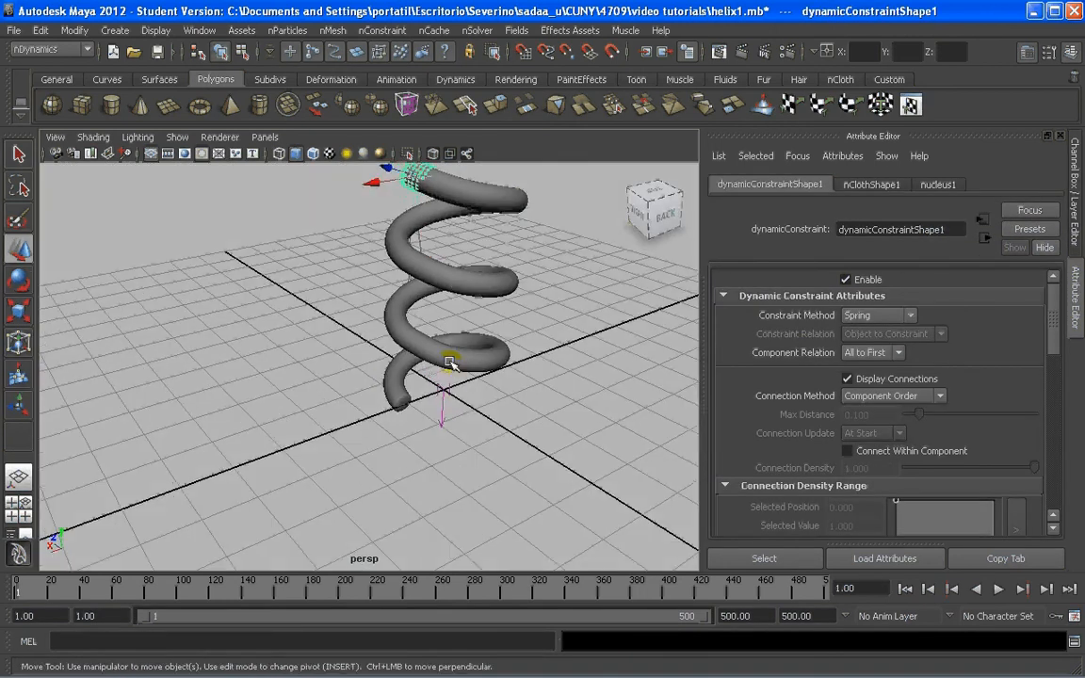
middle_click_drag(450, 361, 412, 397, "alt")
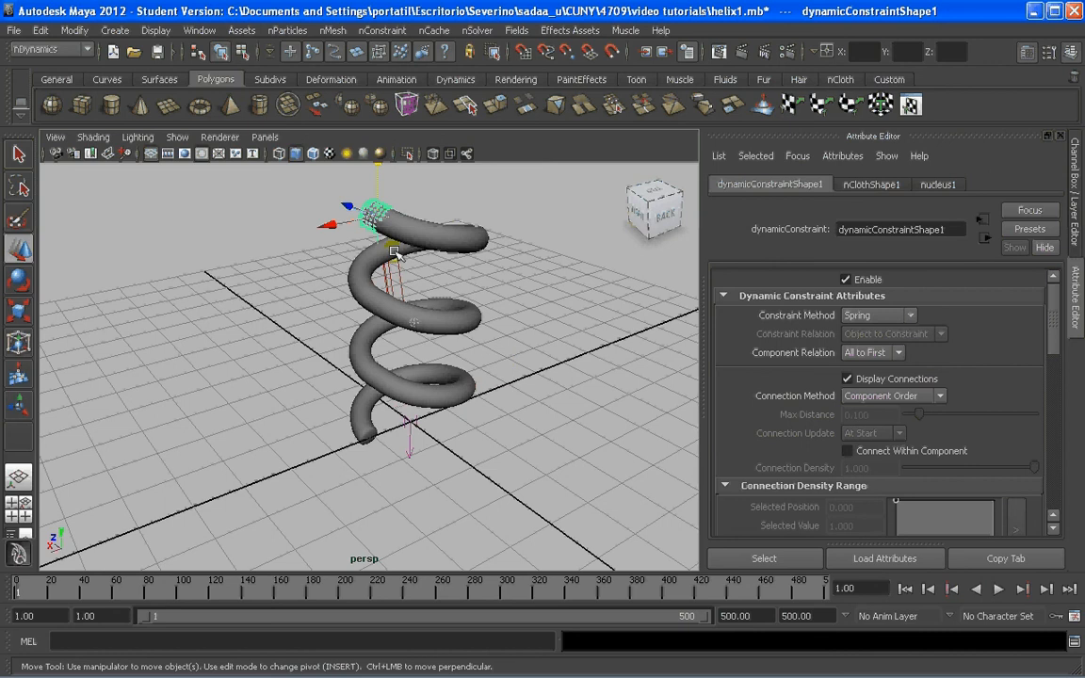
left_click_drag(451, 319, 459, 326, "alt")
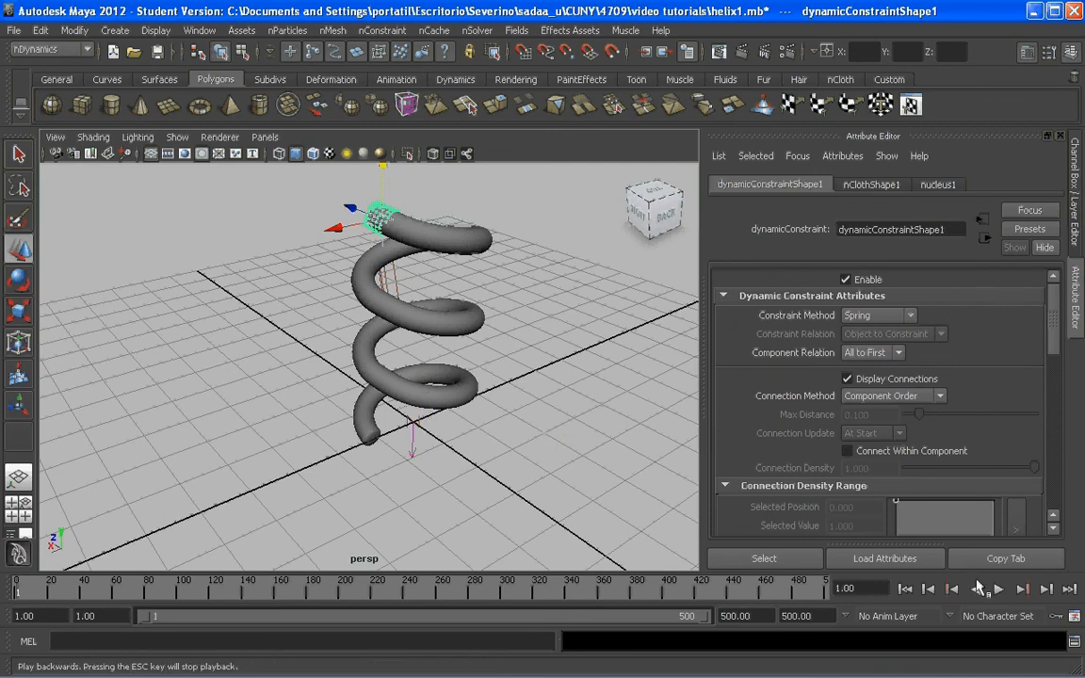
left_click_drag(565, 438, 574, 416, "alt")
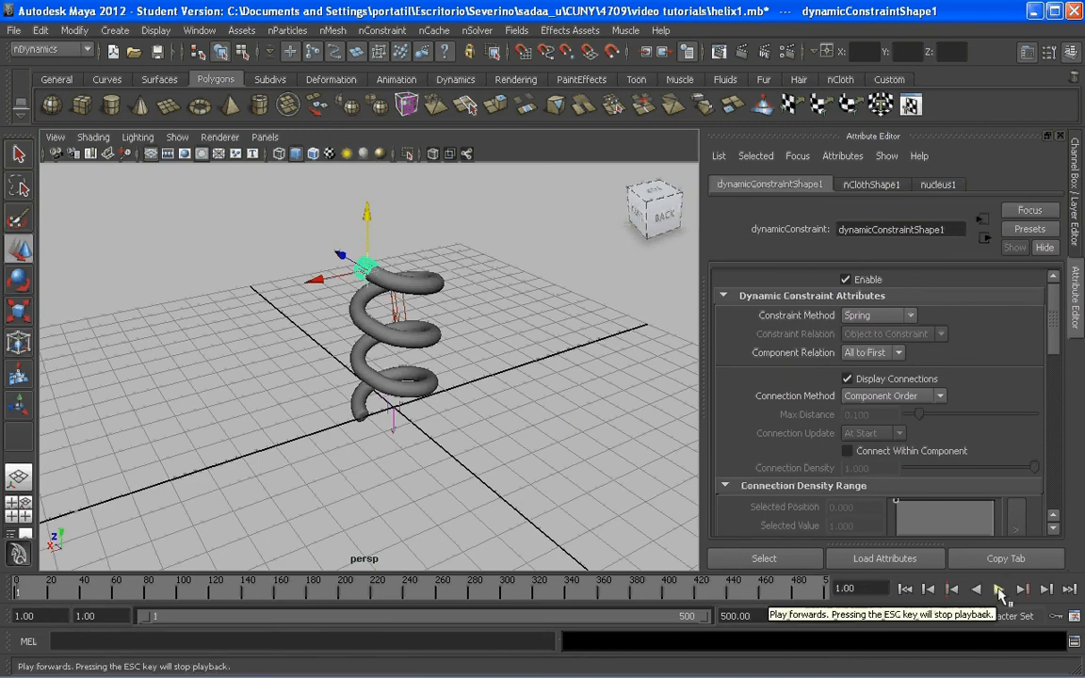
left_click(999, 590)
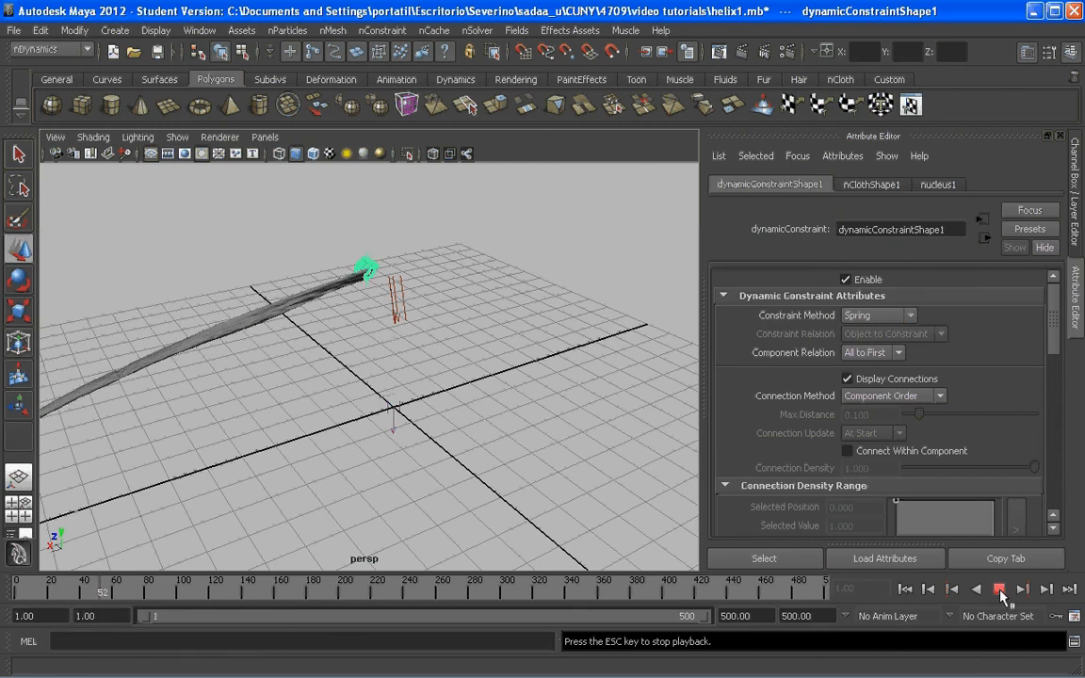
left_click(1000, 590)
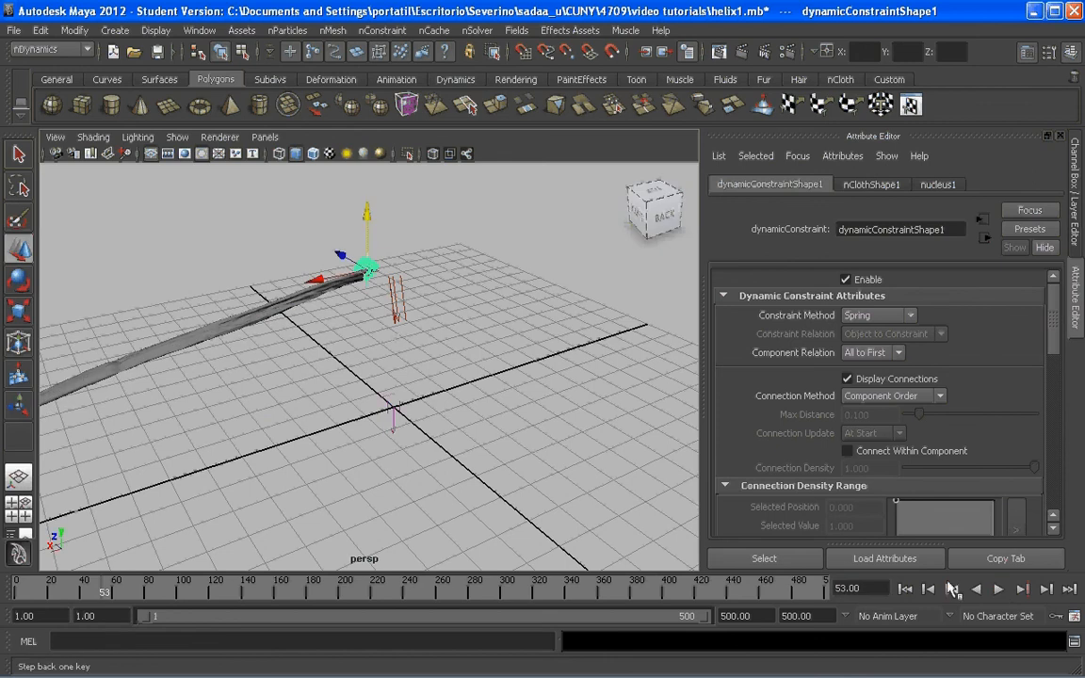
Select the ground plane pPlane1 and lower it vertically in several moves until it lies well below the grid, under the stretched helix.
left_click(274, 416)
scroll(274, 416, "down", 5)
left_click_drag(274, 416, 240, 433, "alt")
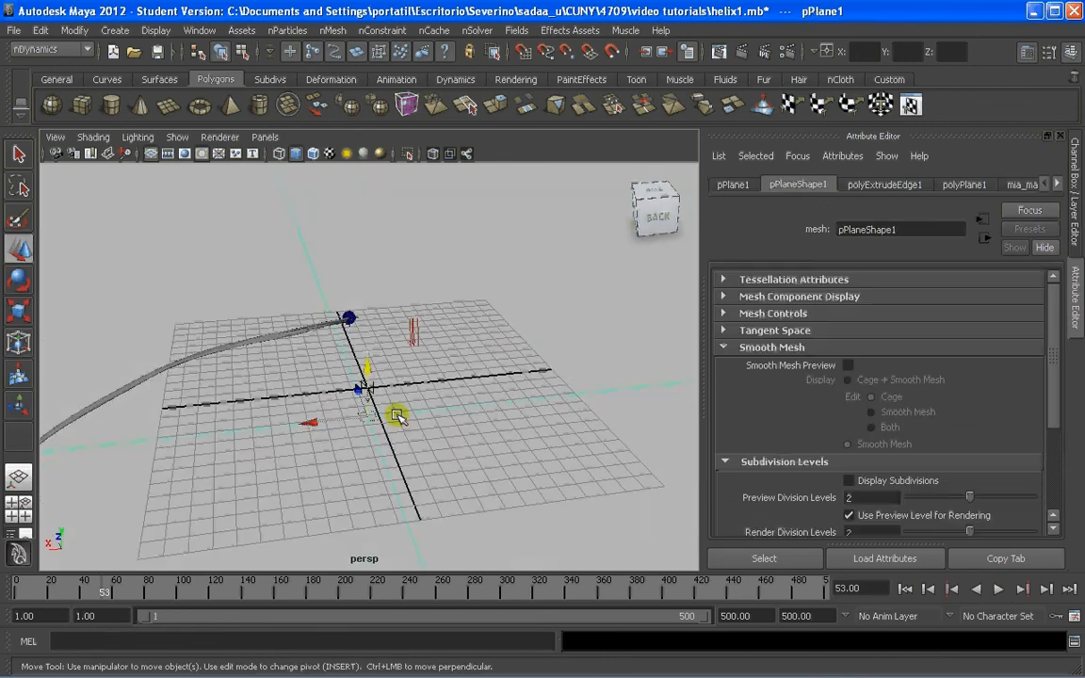
left_click_drag(397, 416, 431, 407, "alt")
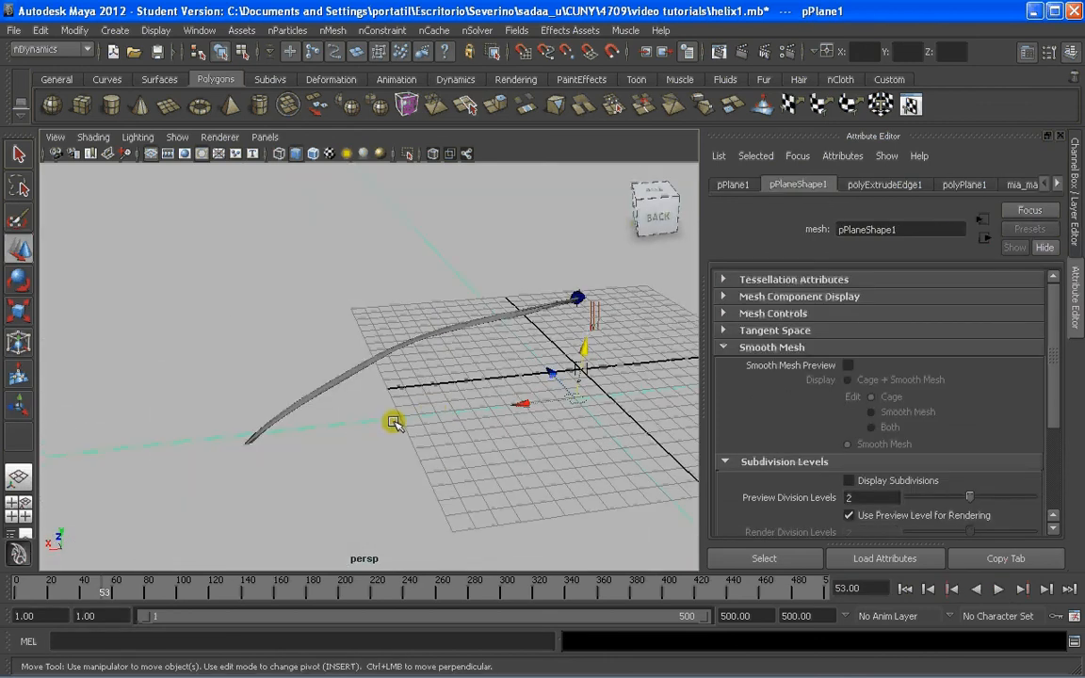
left_click_drag(581, 356, 584, 450)
scroll(531, 434, "down", 3)
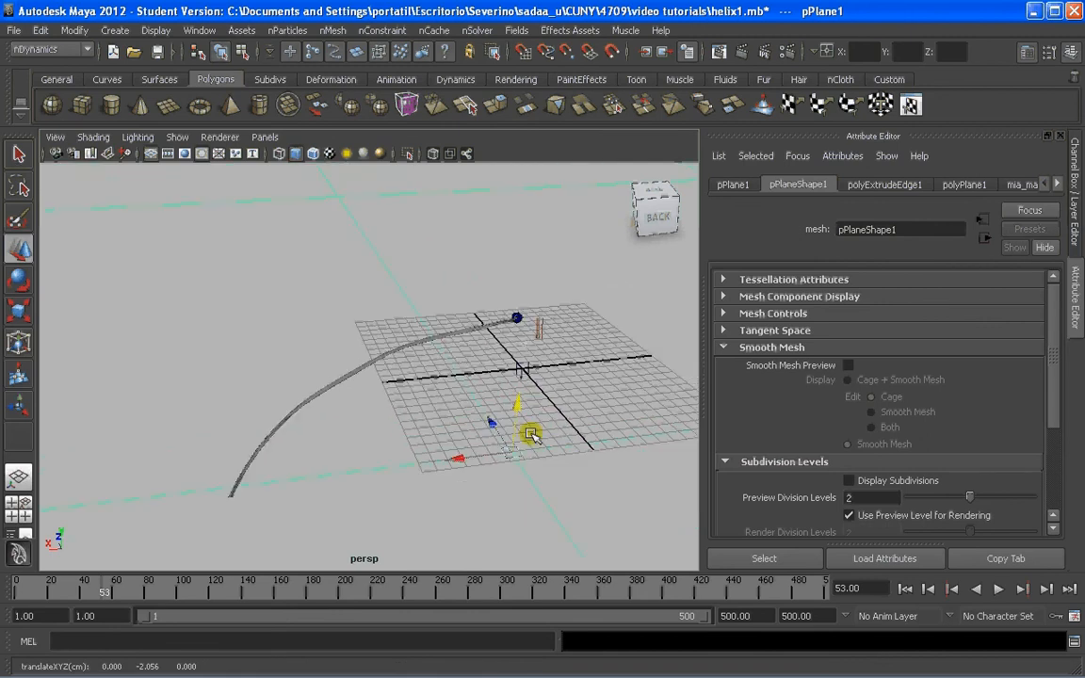
scroll(531, 435, "down", 2)
left_click_drag(478, 385, 474, 470)
middle_click_drag(415, 430, 409, 405, "alt")
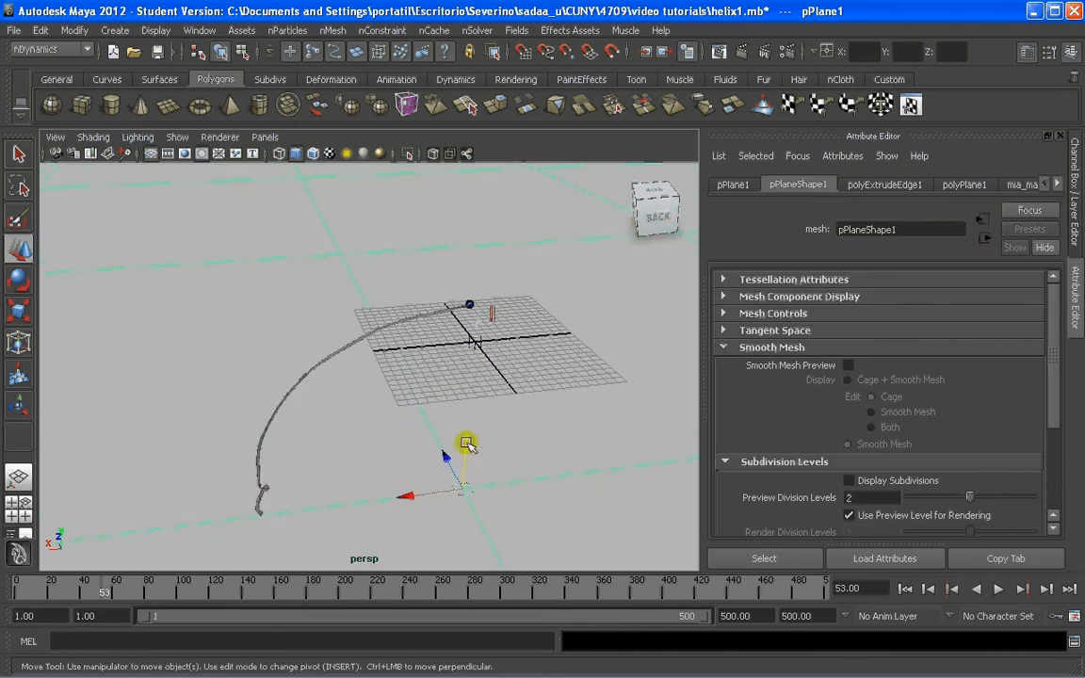
Nudge the ground plane pPlane1 slightly lower beneath the stretched helix.
mouse_move(467, 445)
left_mouse_down()
mouse_move(464, 463)
mouse_move(464, 449)
left_mouse_up()
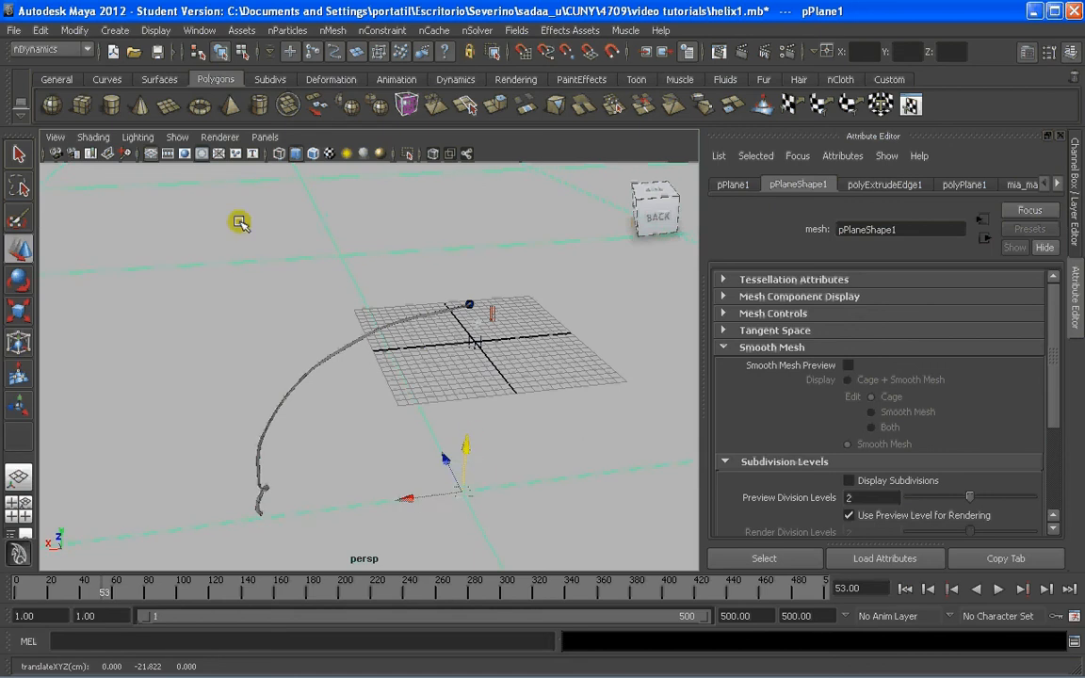
Frame the stretched helix inside the 1280 x 720 resolution gate, then render frame 53 and close the finished image.
left_click(184, 152)
scroll(393, 378, "up", 4)
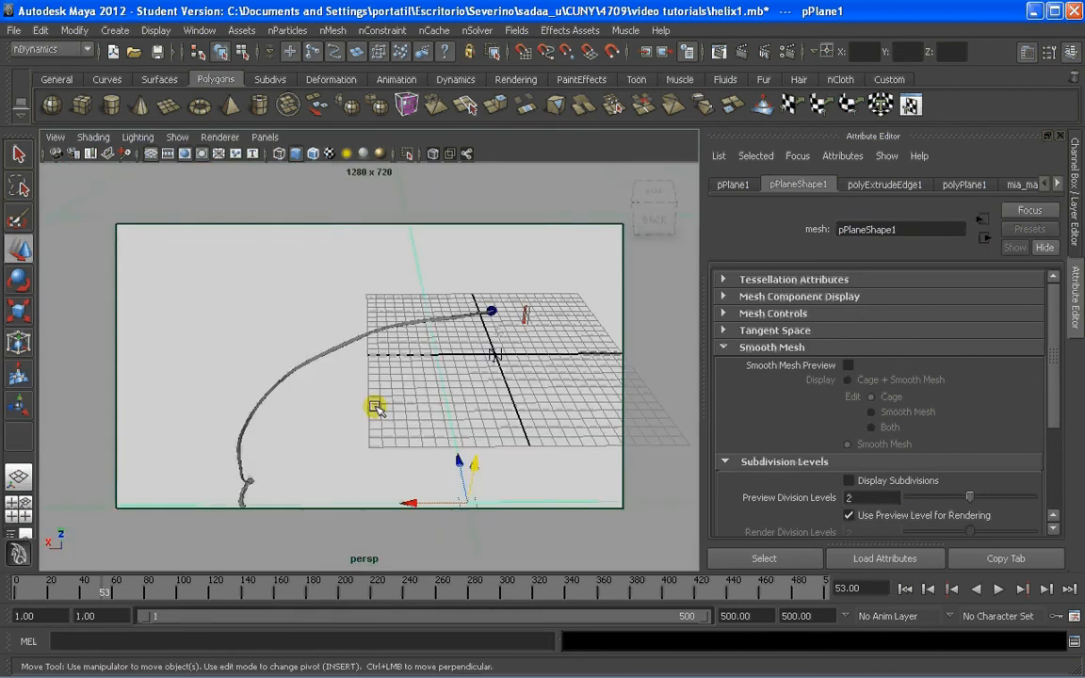
middle_click_drag(349, 386, 347, 366, "alt")
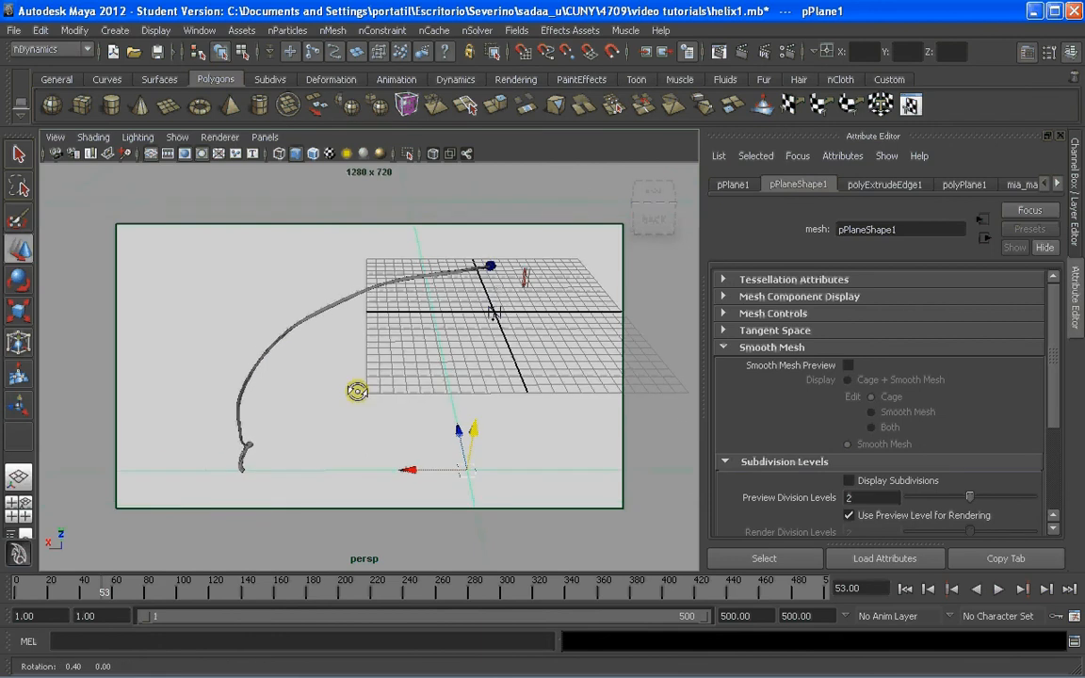
left_click_drag(357, 450, 355, 415, "alt")
right_click_drag(312, 400, 332, 392, "alt")
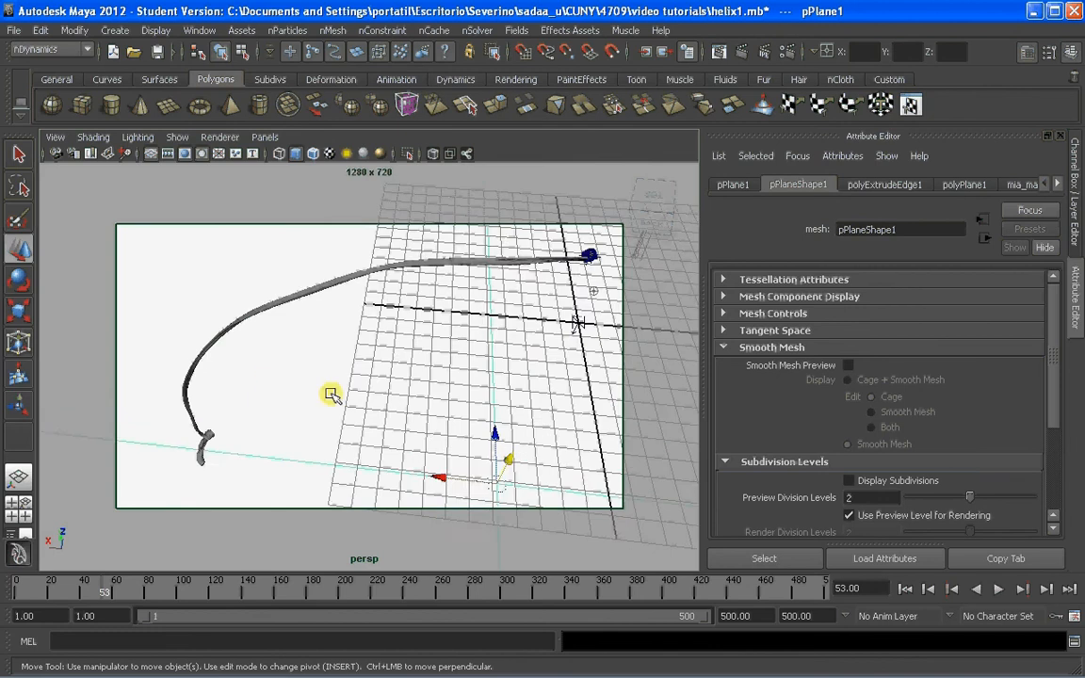
middle_click_drag(344, 386, 338, 384, "alt")
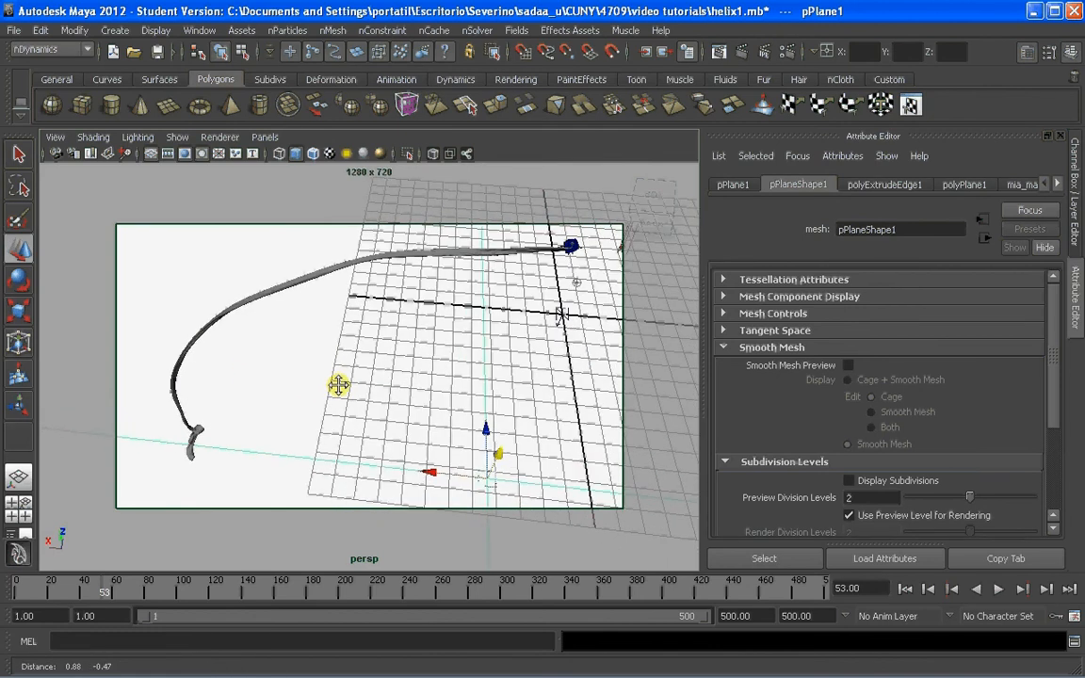
left_click(741, 54)
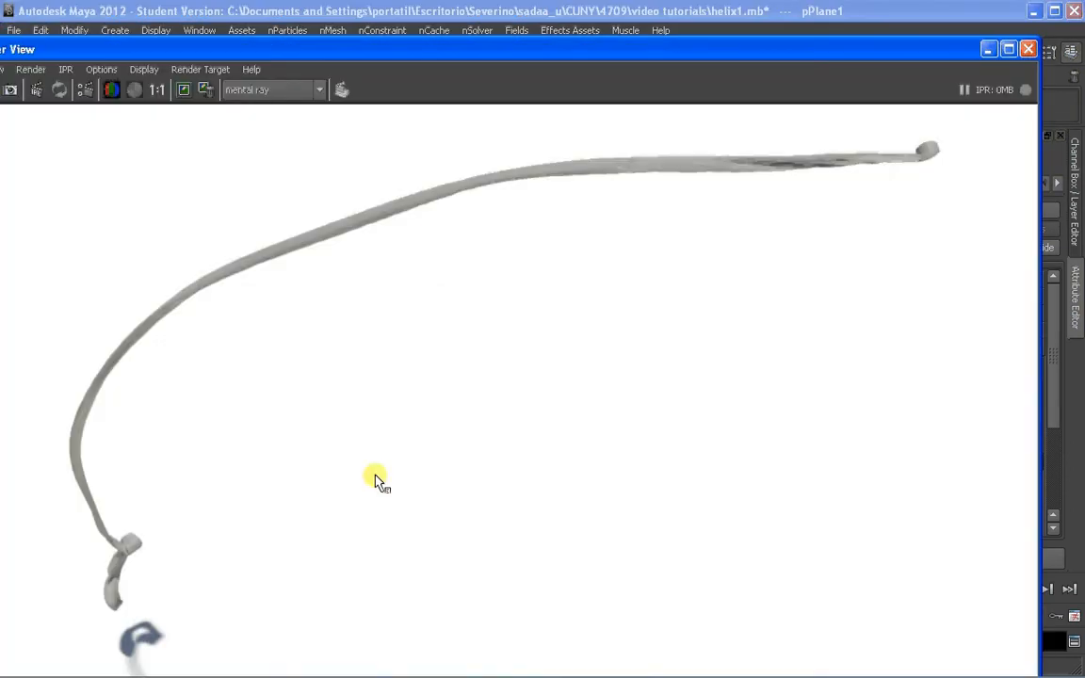
left_click(1028, 49)
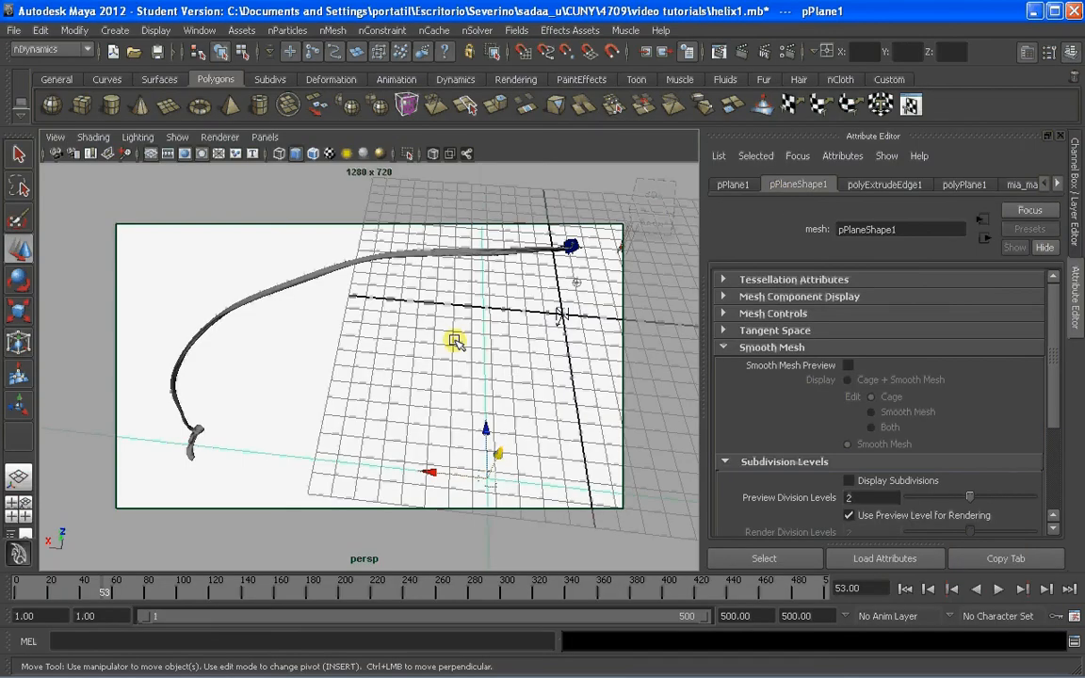
Rewind the simulation to frame 1, centre the coiled helix in the view and turn off the resolution gate.
left_click(905, 589)
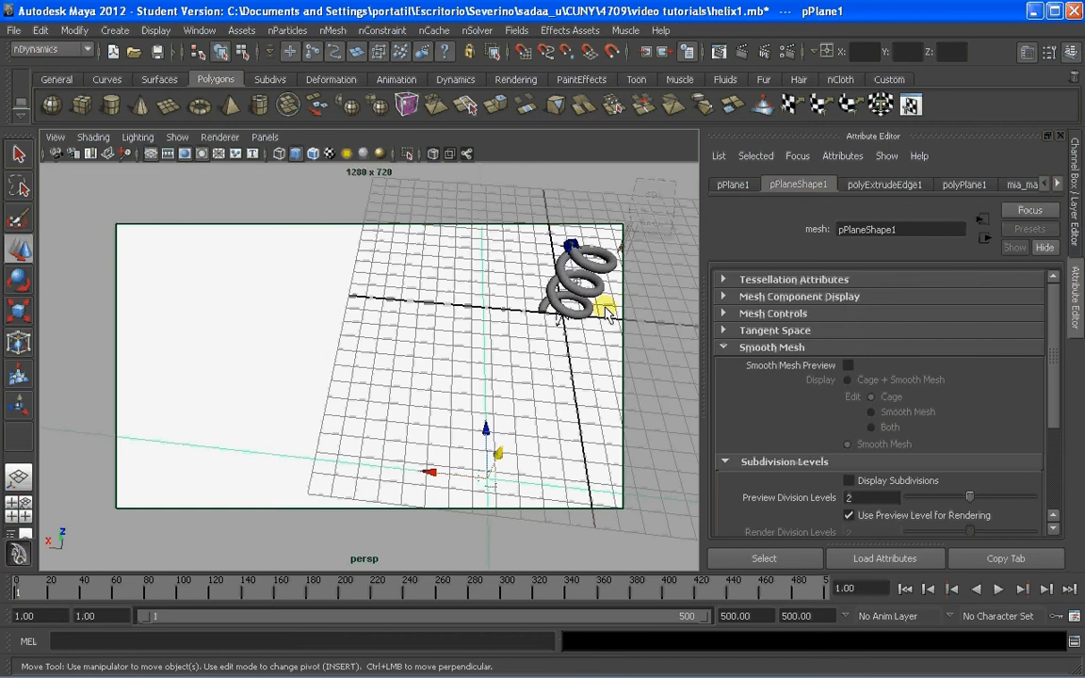
middle_click_drag(571, 280, 368, 329, "alt")
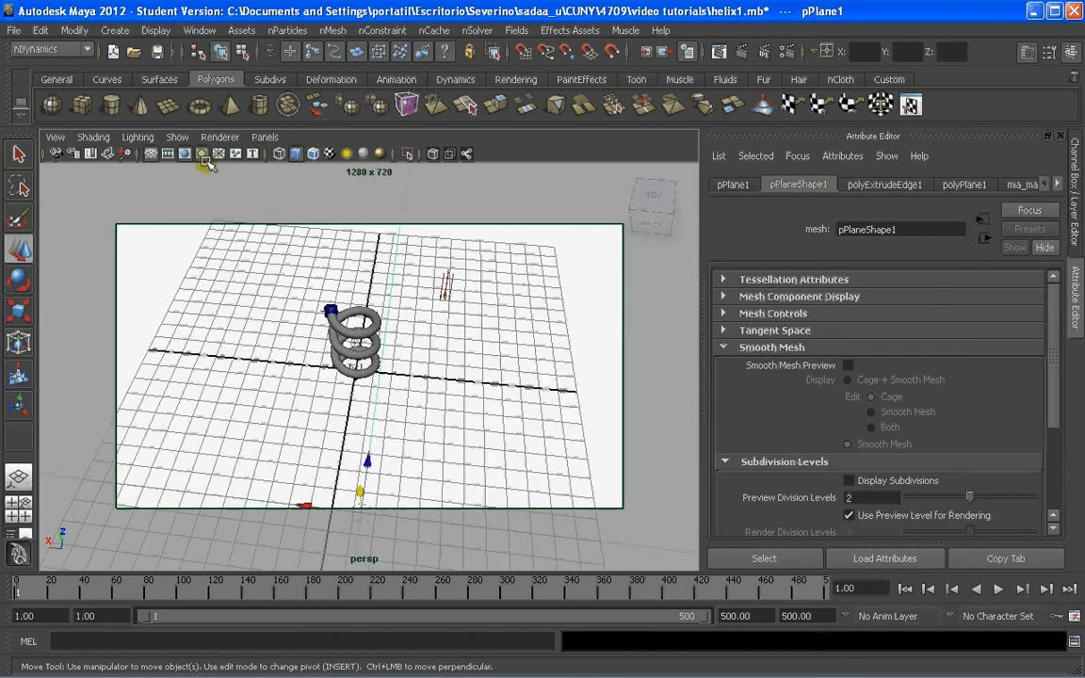
left_click(185, 153)
scroll(298, 321, "up", 5)
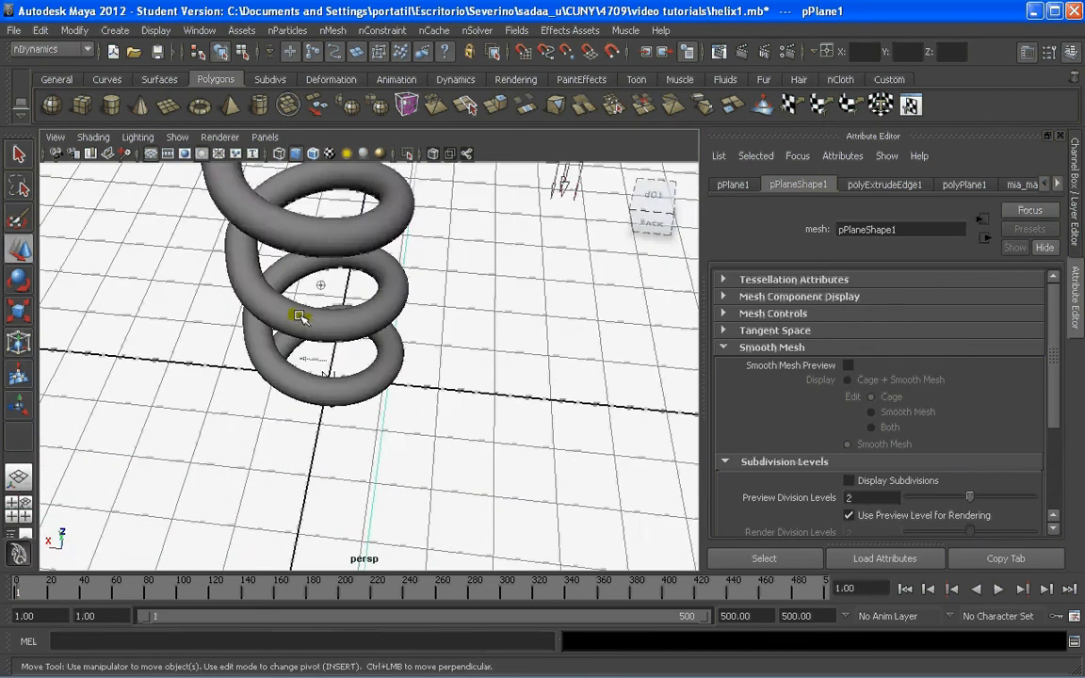
Examine the coiled helix, its constrained upper end and the surrounding grid from several angles and distances.
scroll(298, 321, "down", 5)
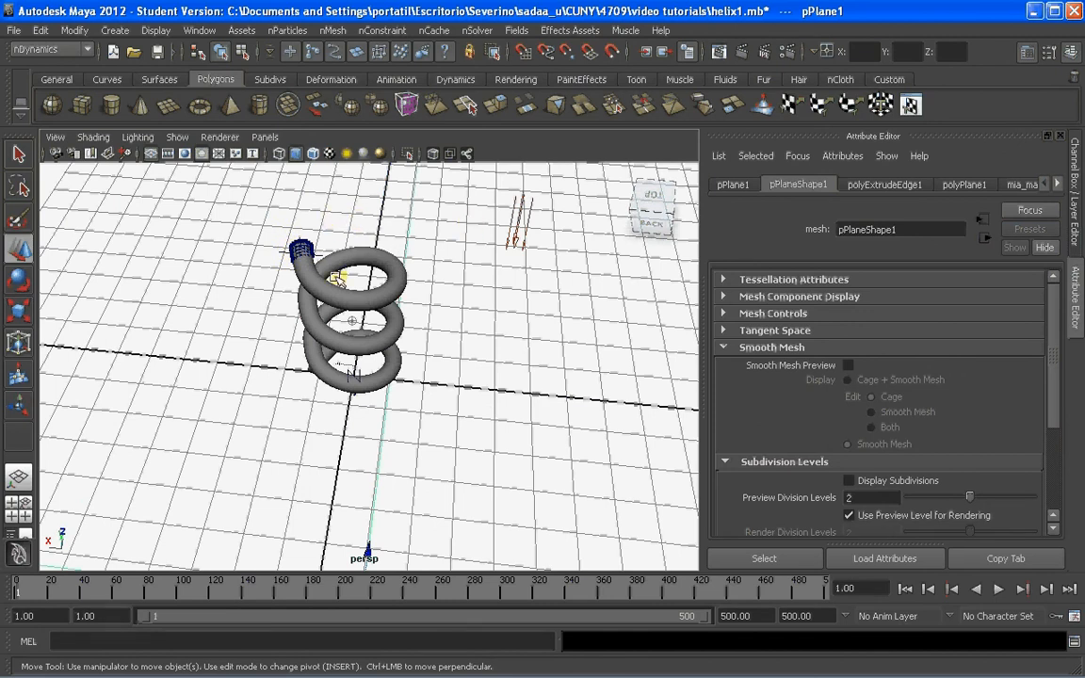
left_click_drag(303, 250, 414, 247, "alt")
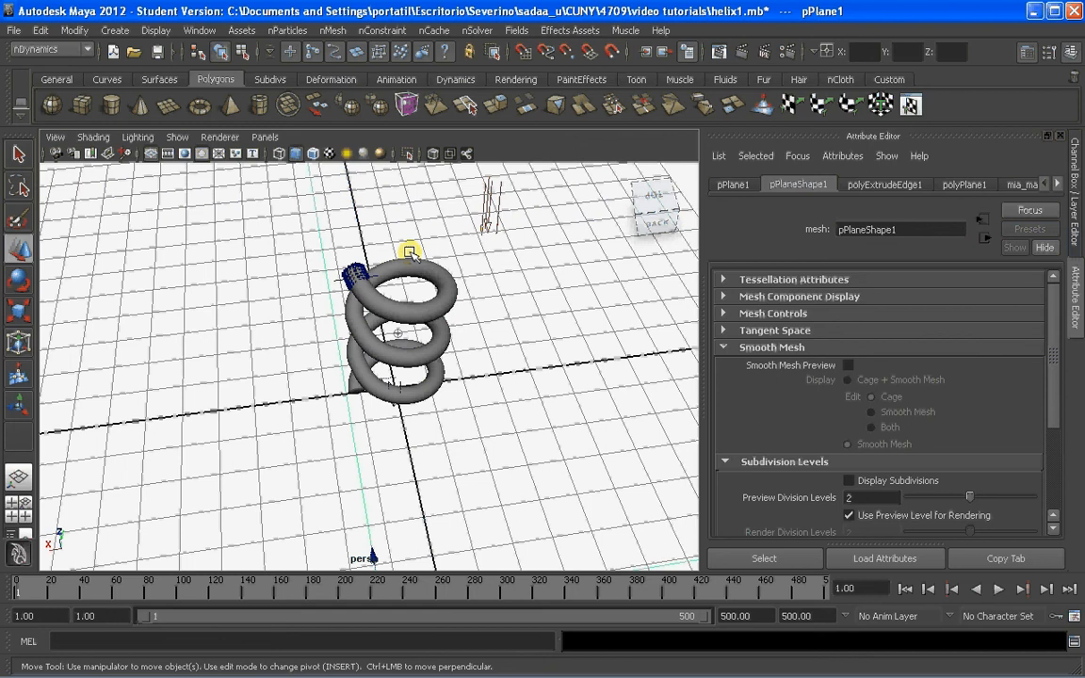
left_click_drag(472, 336, 474, 315, "alt")
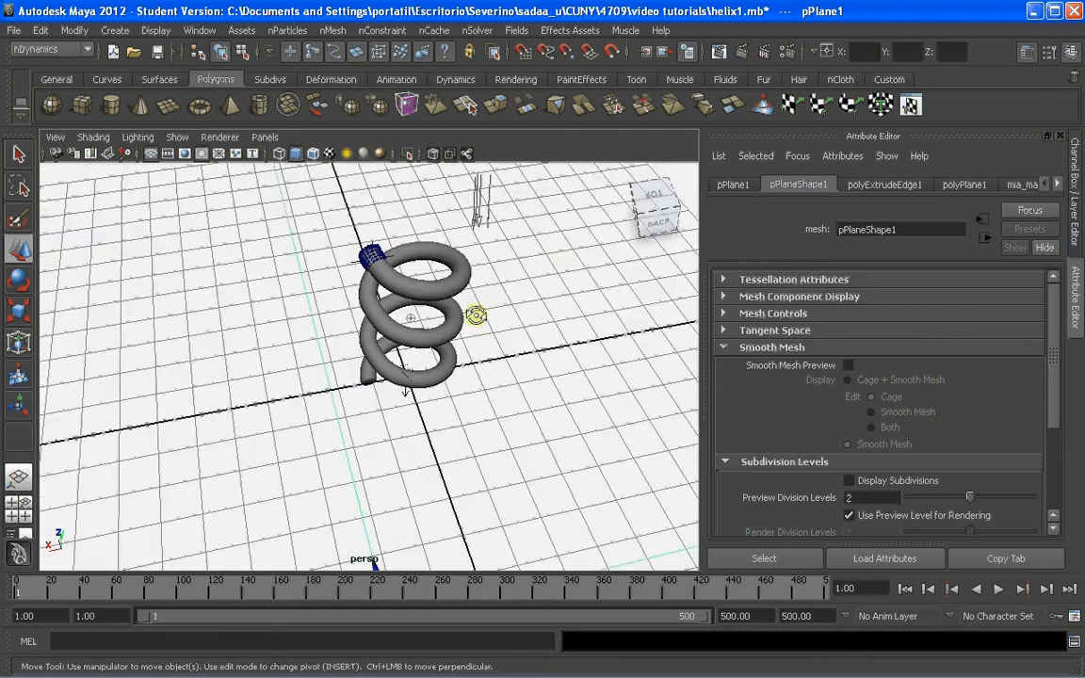
middle_click_drag(483, 318, 478, 318, "alt")
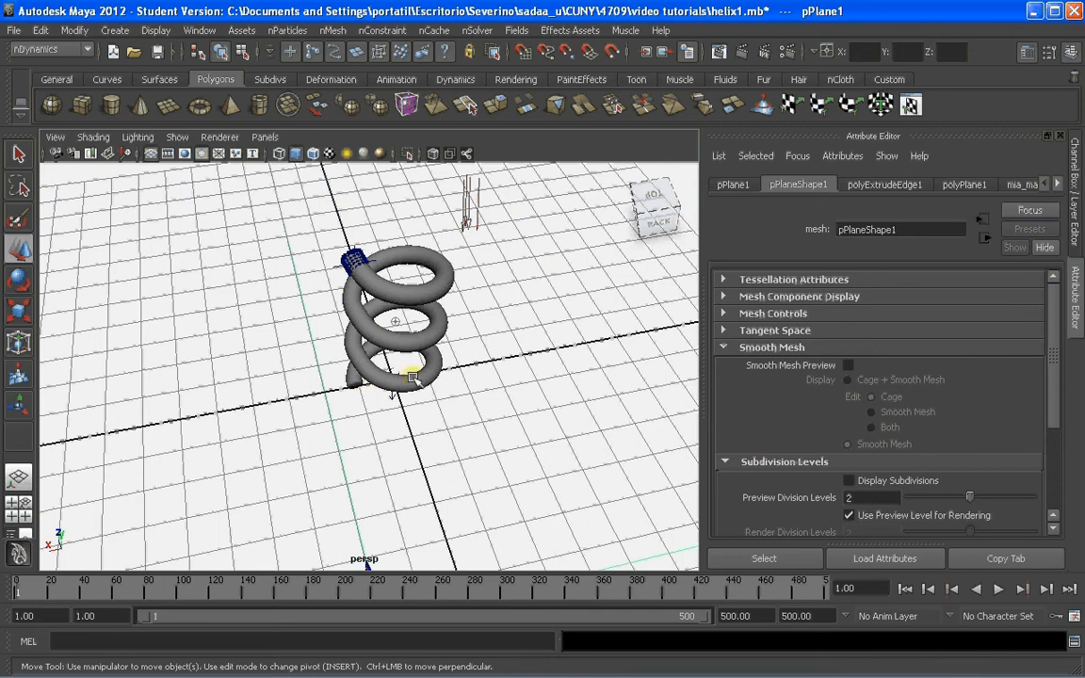
mouse_move(1055, 354)
left_mouse_down()
mouse_move(1053, 422)
mouse_move(1053, 341)
left_mouse_up()
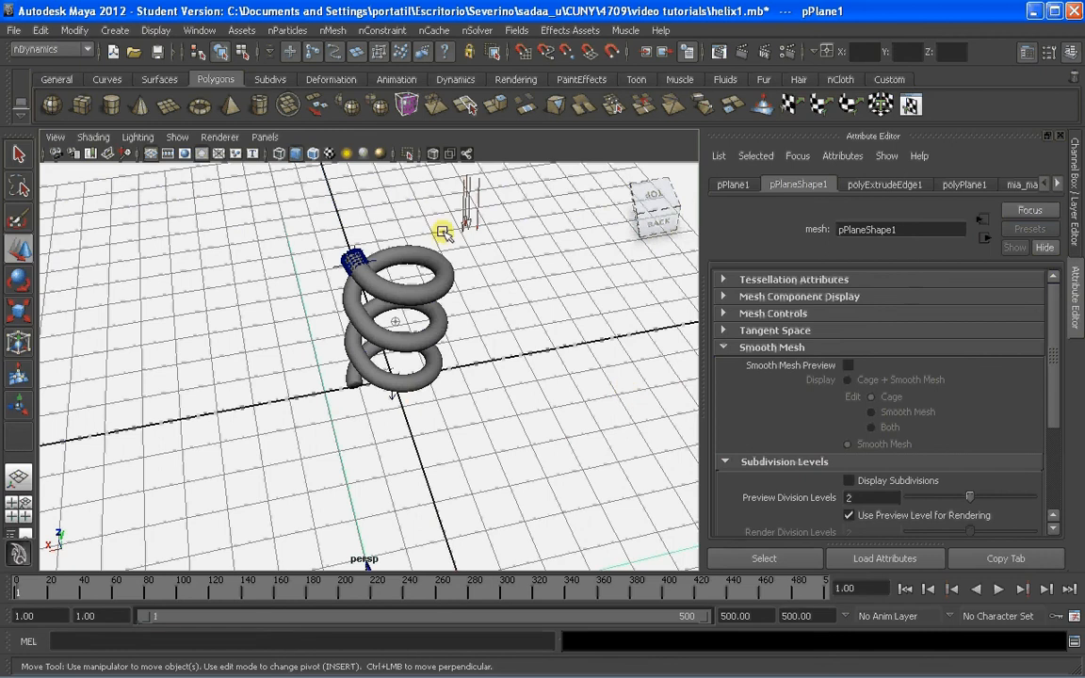
scroll(458, 284, "down", 3)
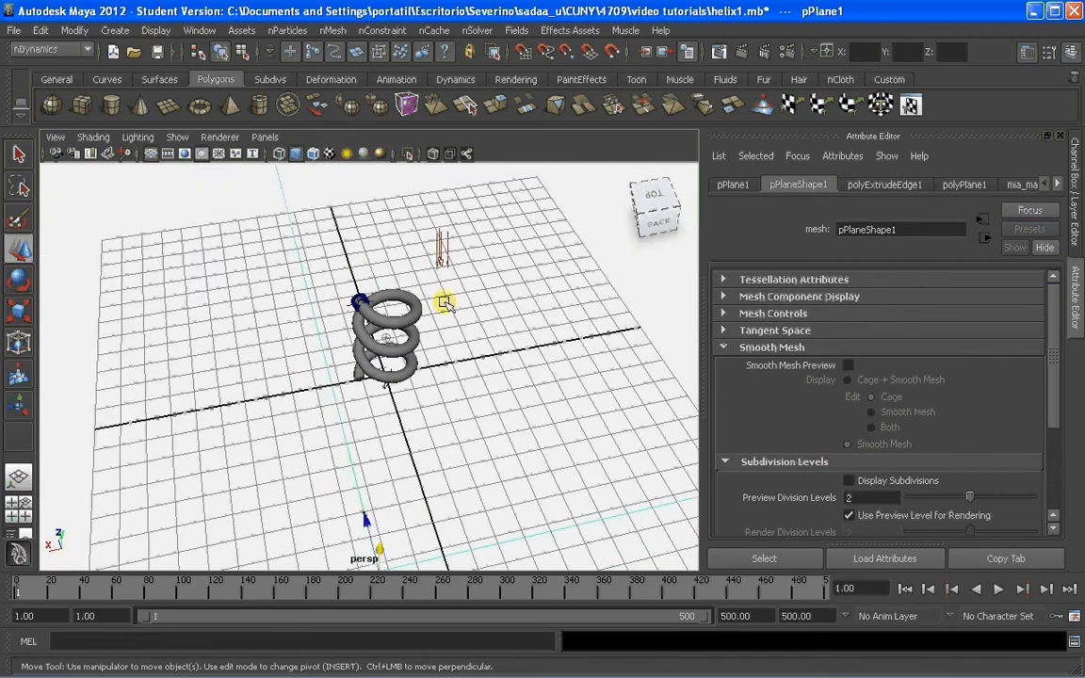
left_click_drag(443, 303, 376, 291, "alt")
middle_click_drag(444, 228, 421, 284, "alt")
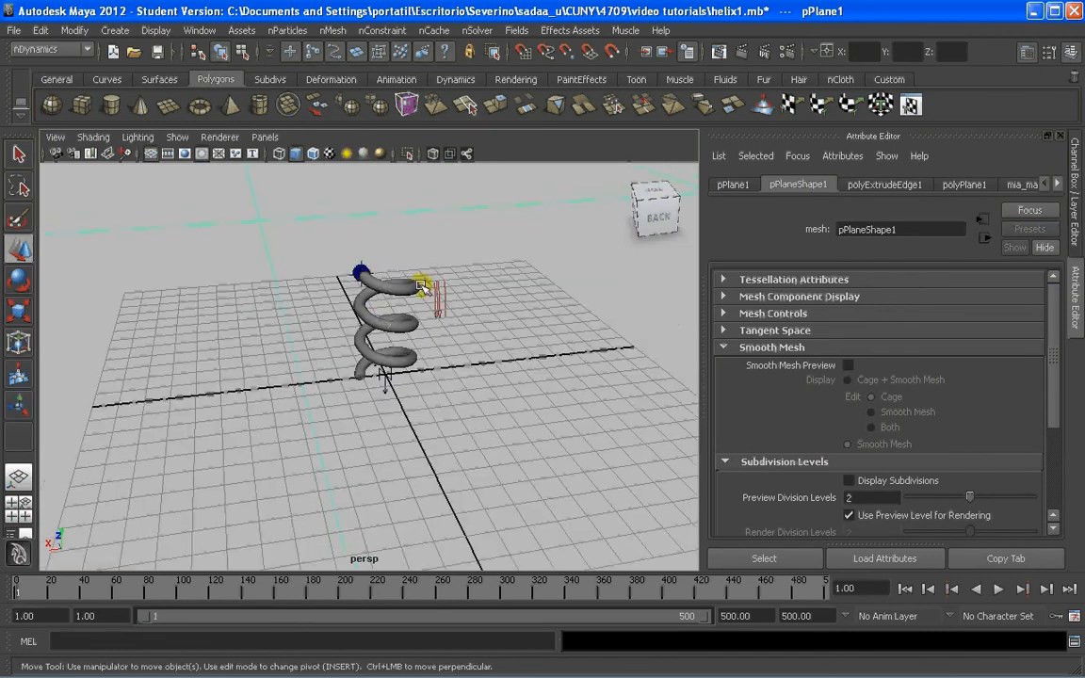
scroll(393, 285, "up", 5)
left_click_drag(393, 297, 394, 308, "alt")
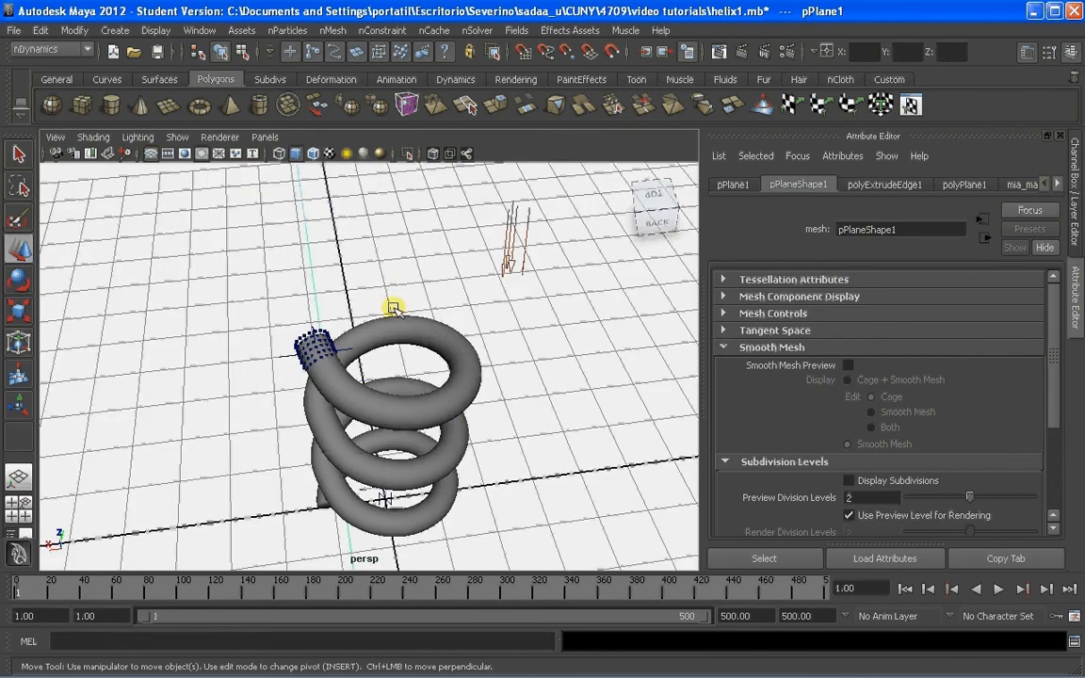
middle_click_drag(432, 352, 421, 300, "alt")
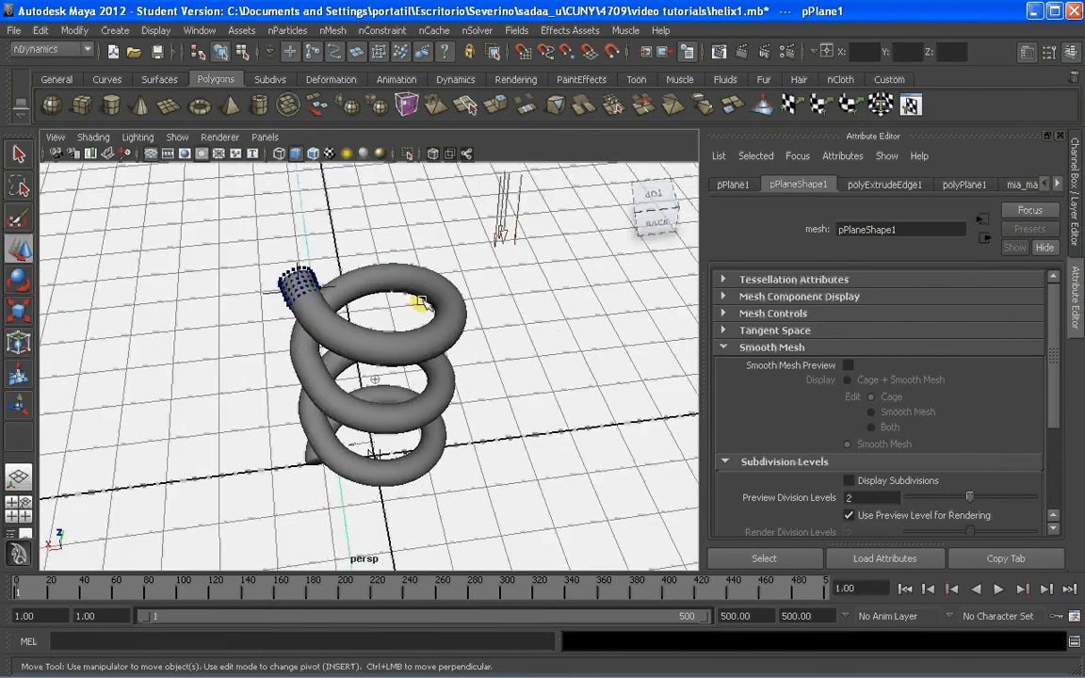